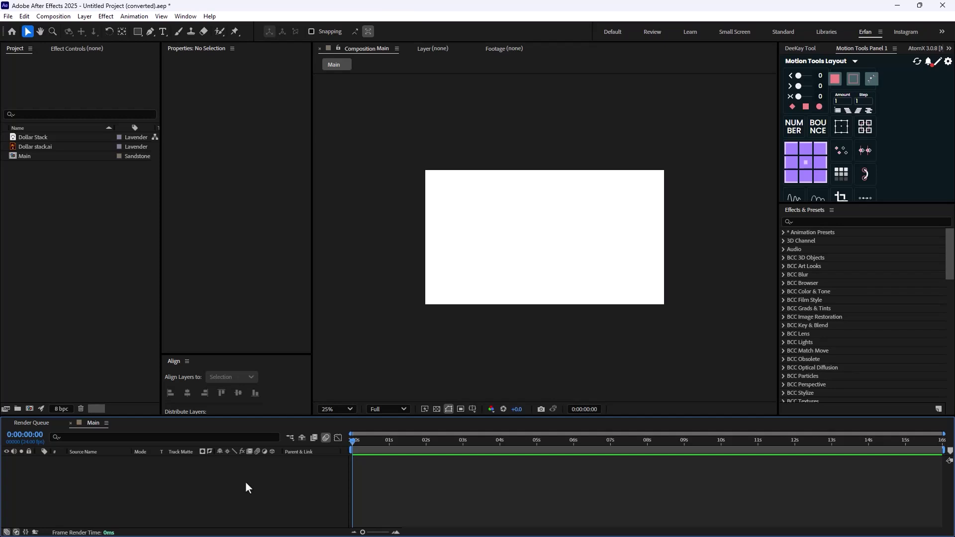
Create a new solid layer named BG in the Main comp.
{"action": "key", "text": "ctrl+y"}
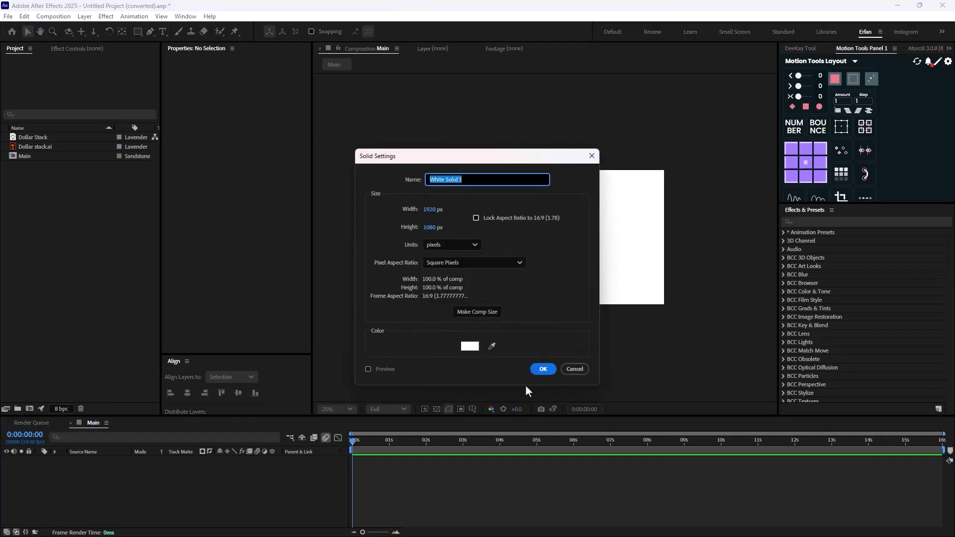
{"action": "type", "text": "BG"}
{"action": "key", "text": "Return"}
{"action": "left_click", "coordinate": [109, 469]}
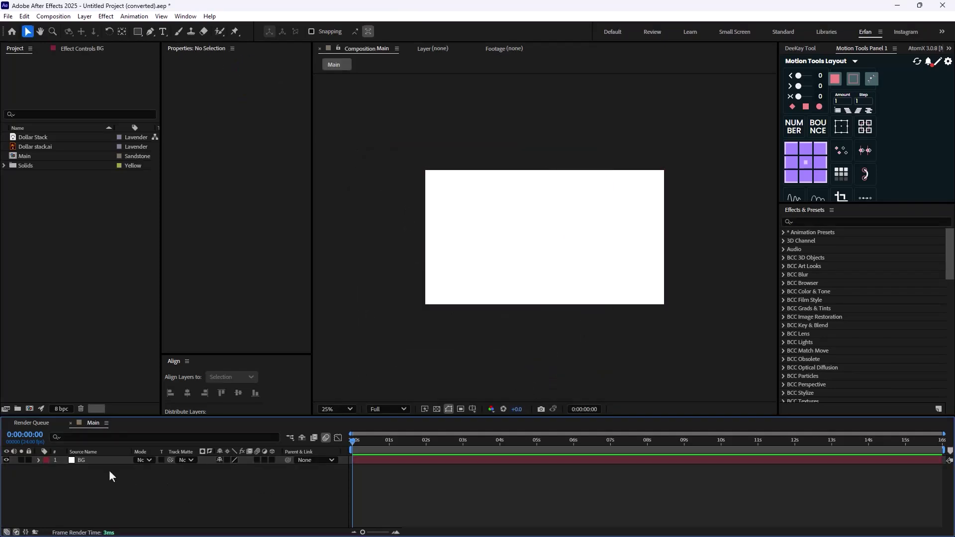
{"action": "left_click", "coordinate": [107, 461]}
Apply Gradient Ramp to BG and set it to Radial Ramp.
{"action": "key", "text": "ctrl+space"}
{"action": "type", "text": "grad"}
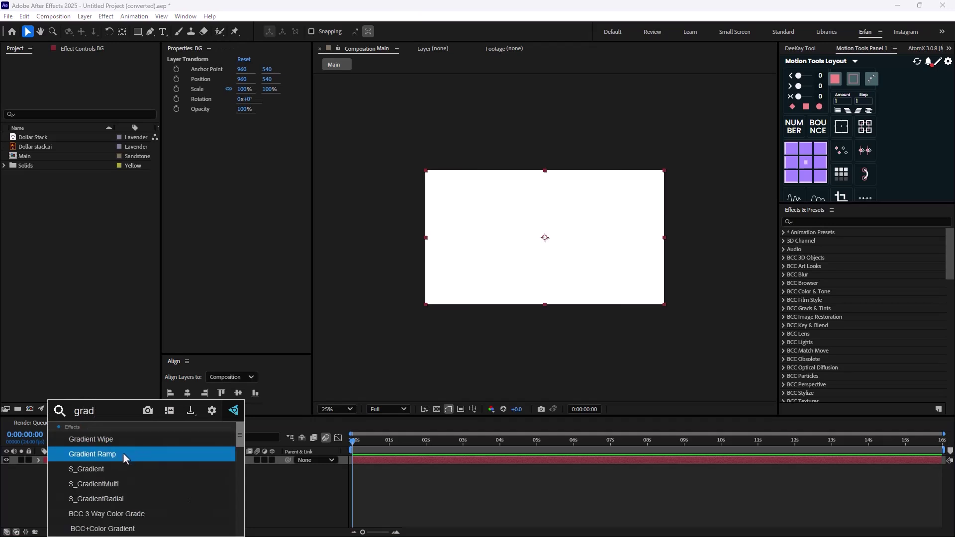
{"action": "left_click", "coordinate": [123, 454]}
{"action": "left_click", "coordinate": [112, 110]}
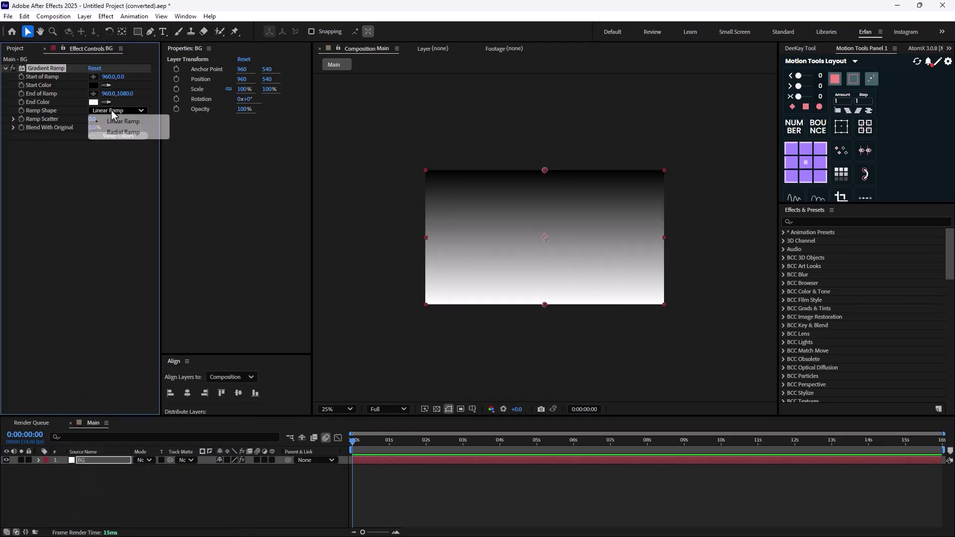
{"action": "left_click", "coordinate": [134, 132]}
Set the gradient end colour to dark purple.
{"action": "left_click", "coordinate": [93, 102]}
{"action": "left_click", "coordinate": [482, 320]}
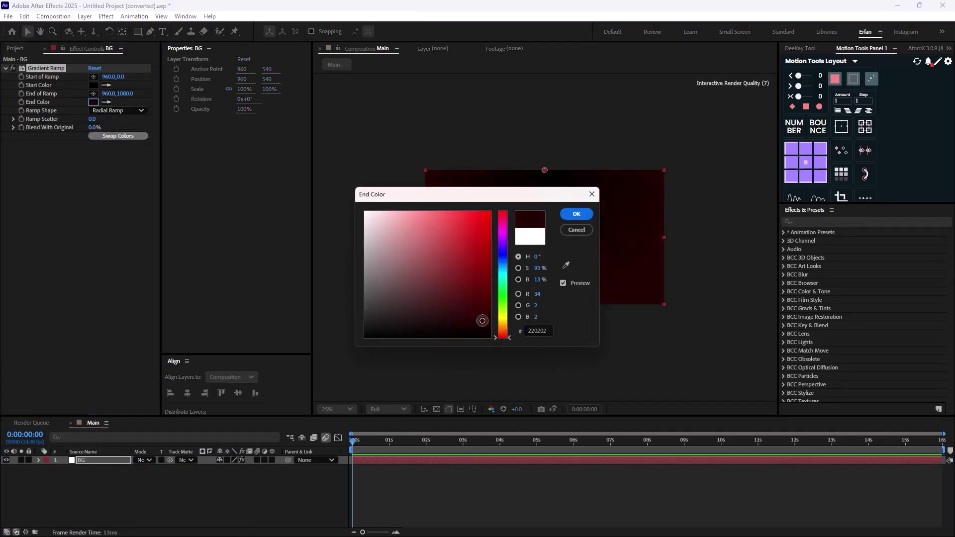
{"action": "left_click_drag", "start_coordinate": [502, 203], "coordinate": [561, 259]}
{"action": "left_click_drag", "start_coordinate": [561, 318], "coordinate": [565, 312]}
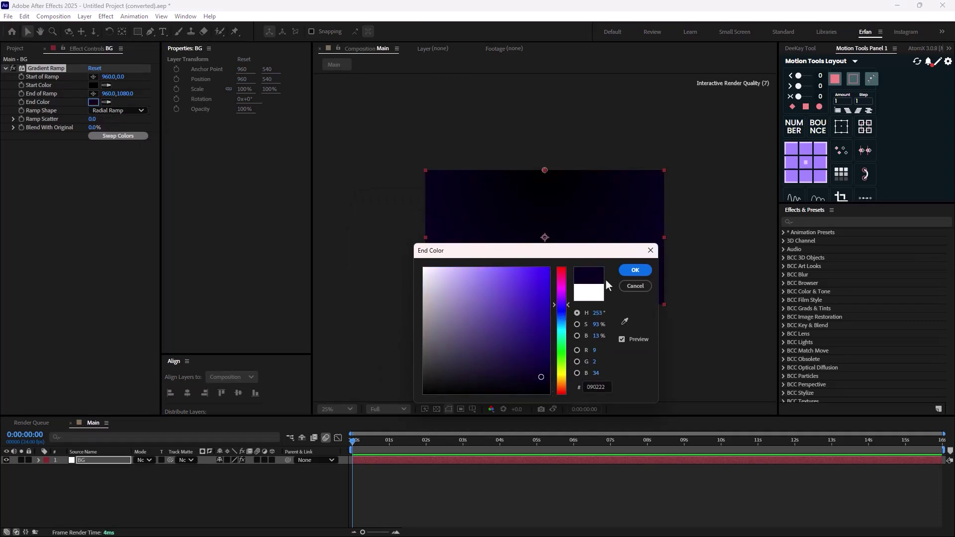
{"action": "key", "text": "Return"}
Set the gradient start colour to a deep navy blue.
{"action": "left_click", "coordinate": [93, 85]}
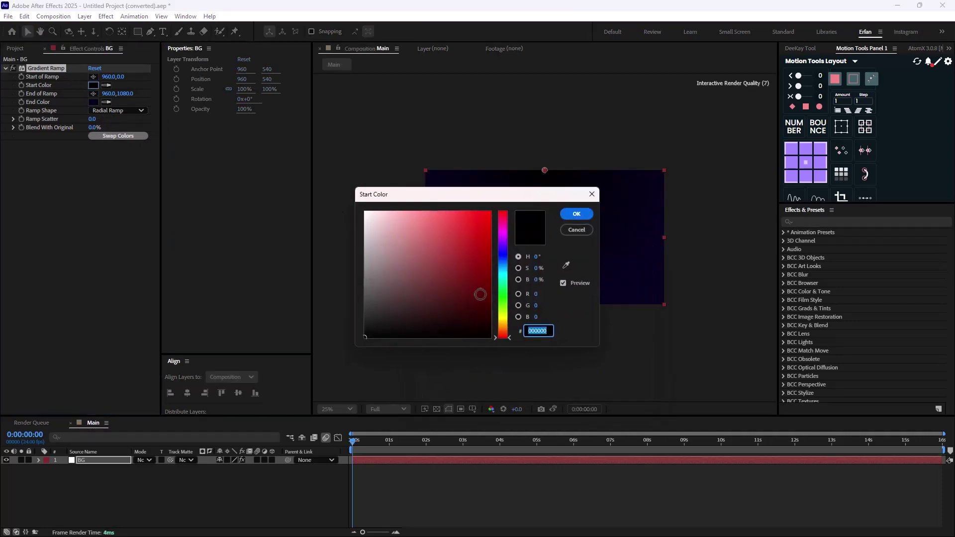
{"action": "left_click_drag", "start_coordinate": [493, 195], "coordinate": [599, 285]}
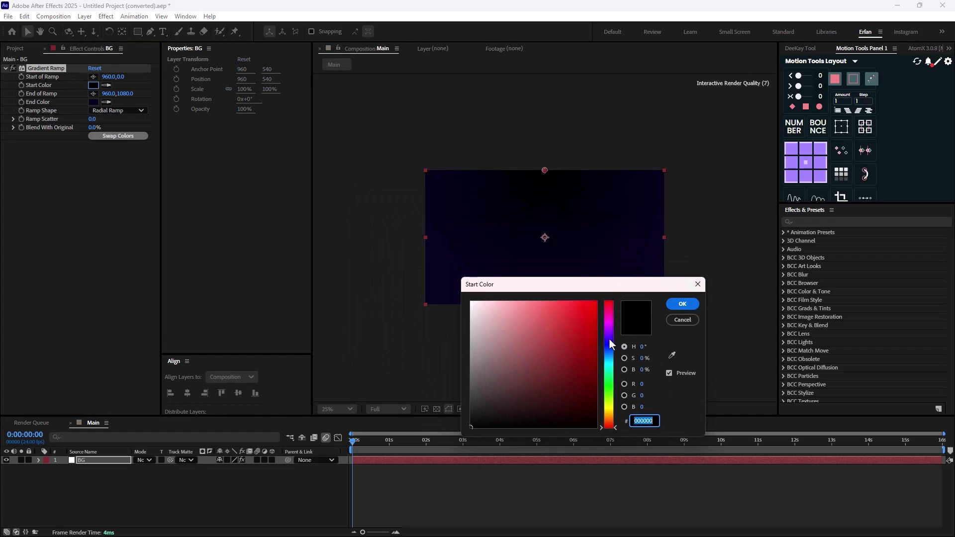
{"action": "left_click_drag", "start_coordinate": [607, 358], "coordinate": [608, 343]}
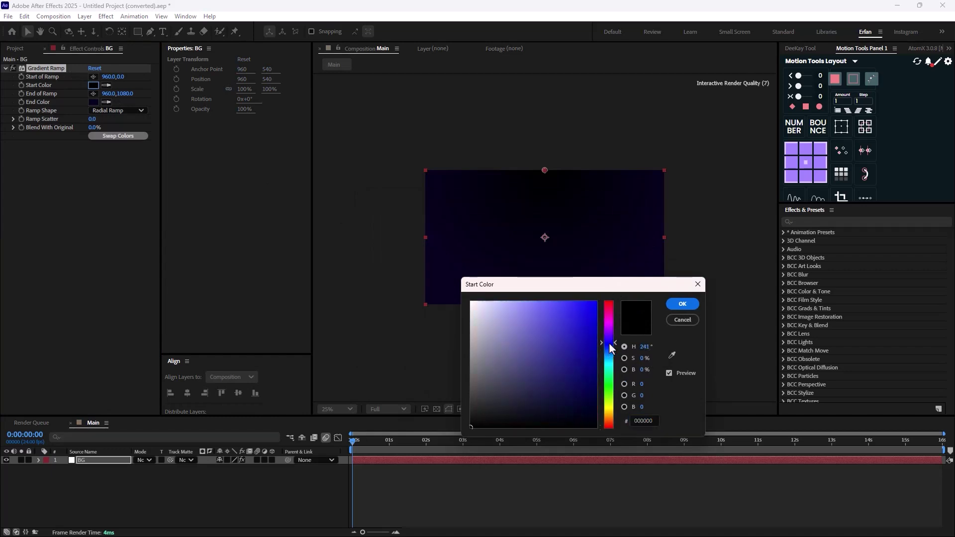
{"action": "left_click", "coordinate": [589, 420]}
{"action": "left_click_drag", "start_coordinate": [589, 420], "coordinate": [580, 413]}
{"action": "left_click", "coordinate": [678, 308]}
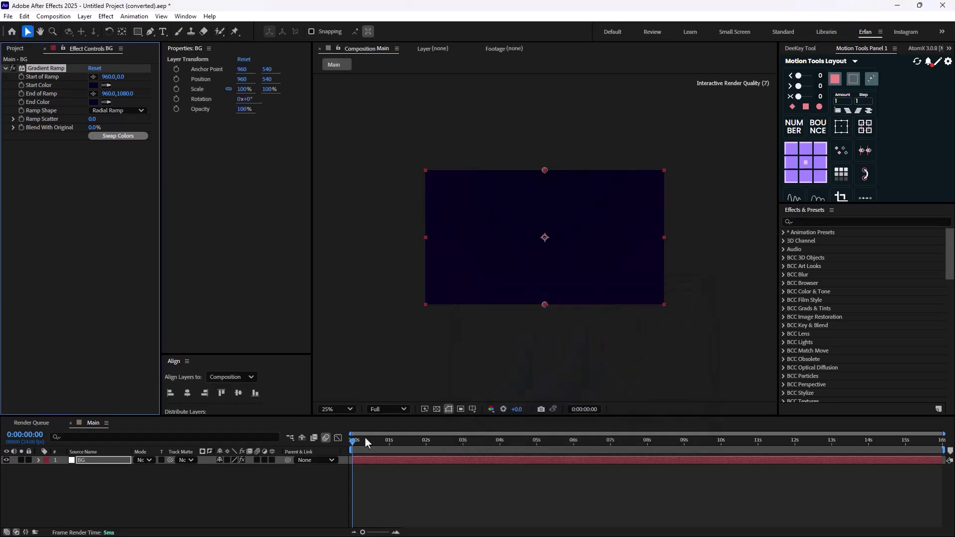
Add CC Vignette to the BG layer.
{"action": "key", "text": "ctrl+space"}
{"action": "type", "text": "cc vi"}
{"action": "left_click", "coordinate": [359, 438]}
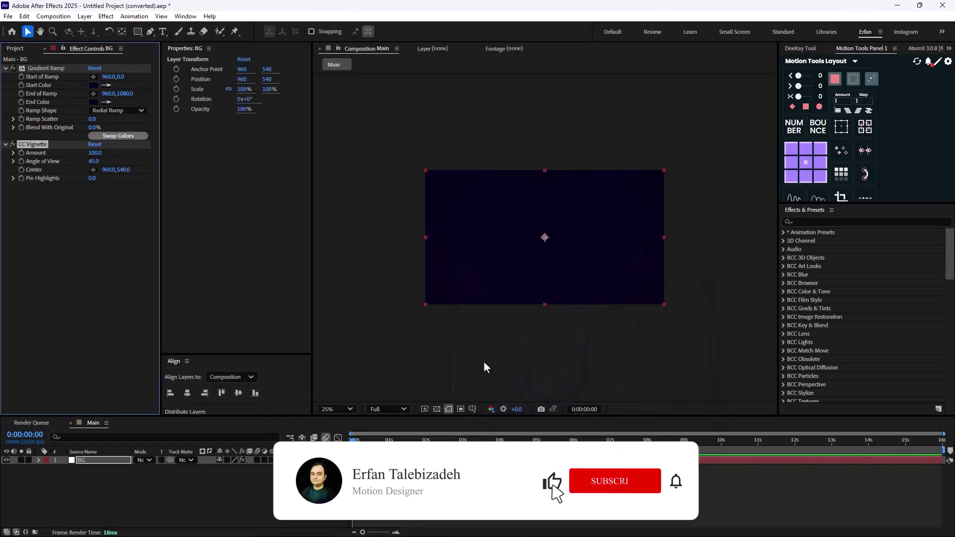
Apply Noise HLS to BG and set the noise type to Grain.
{"action": "key", "text": "period"}
{"action": "left_click", "coordinate": [130, 478]}
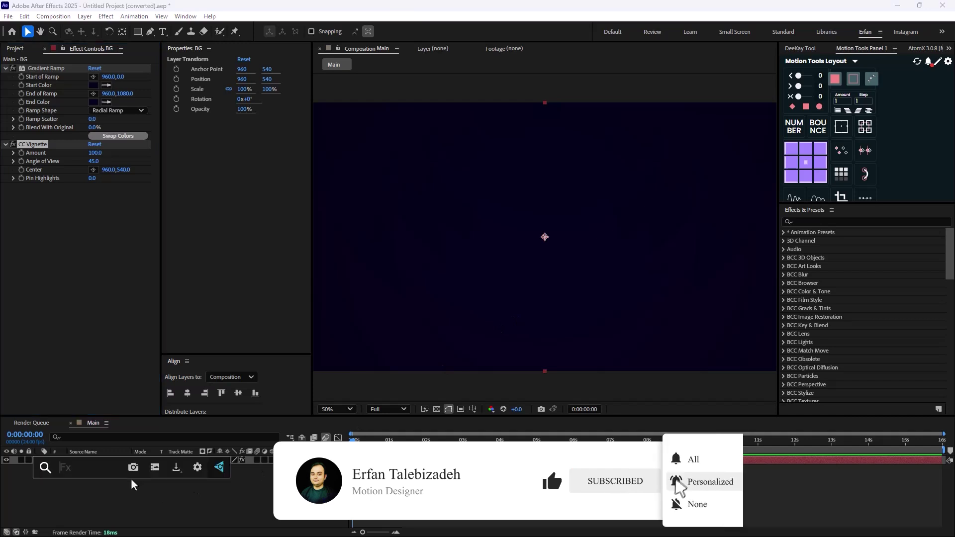
{"action": "key", "text": "ctrl+space"}
{"action": "type", "text": "noise"}
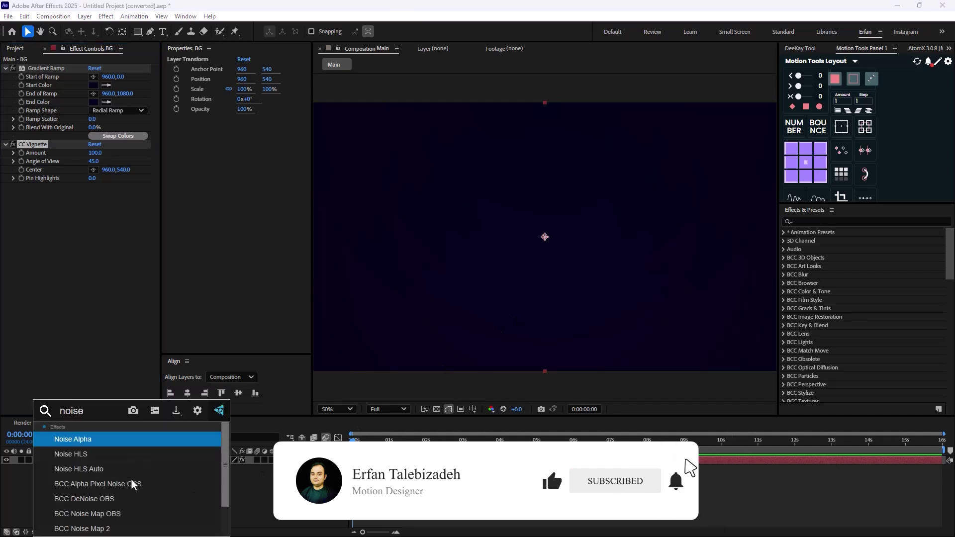
{"action": "left_click", "coordinate": [87, 459]}
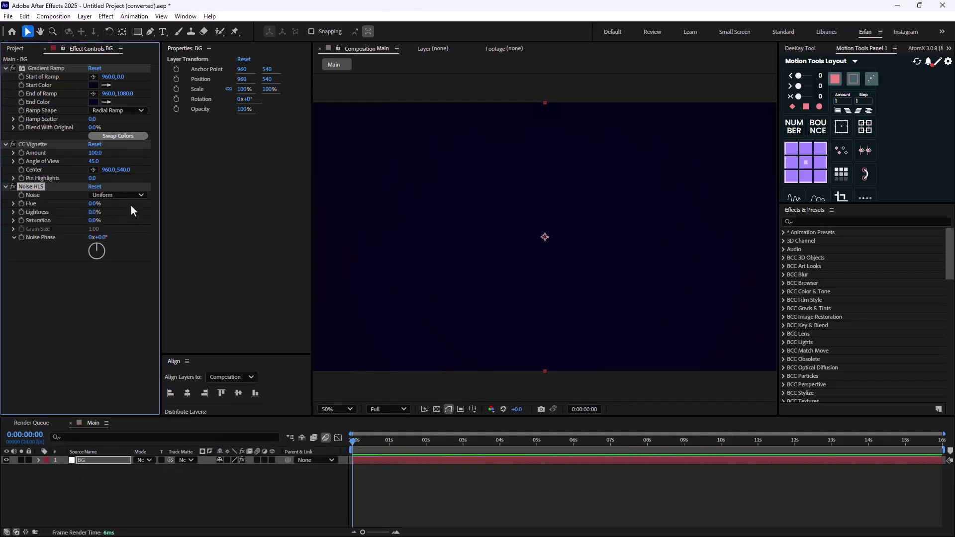
{"action": "left_click", "coordinate": [104, 195]}
{"action": "left_click", "coordinate": [127, 229]}
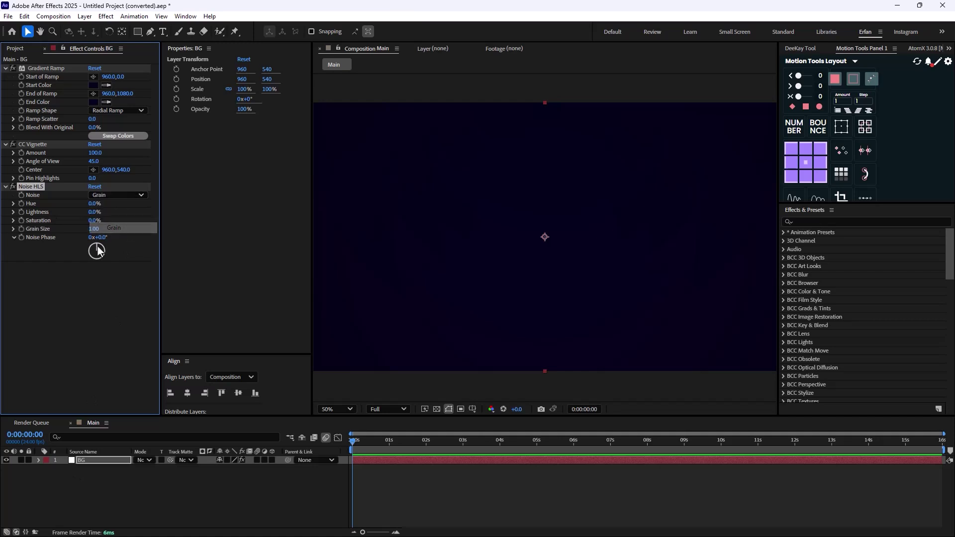
Set the noise Hue to about 8%, then deselect BG and show the Project panel.
{"action": "left_click", "coordinate": [95, 203]}
{"action": "type", "text": "5"}
{"action": "key", "text": "Return"}
{"action": "key", "text": "period"}
{"action": "key", "text": "period"}
{"action": "key", "text": "period"}
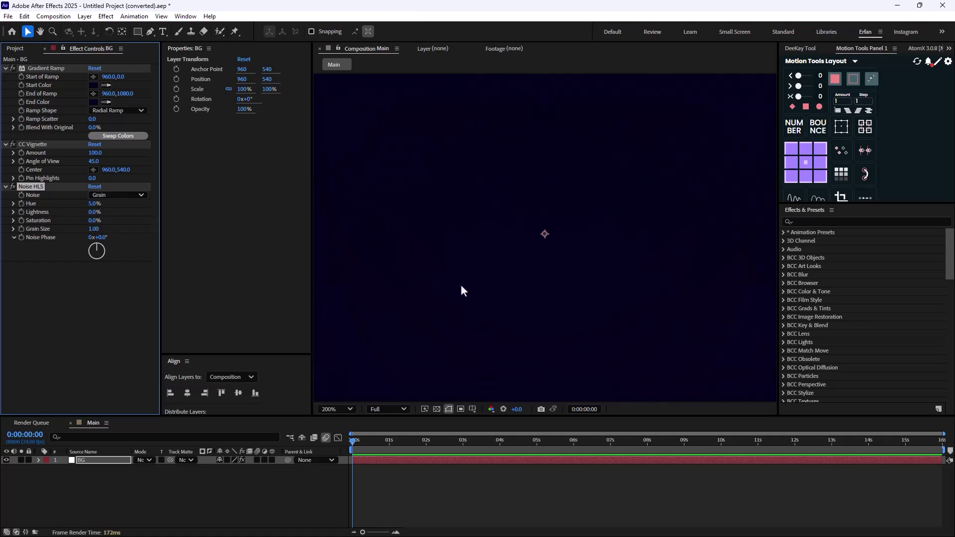
{"action": "left_click_drag", "start_coordinate": [91, 204], "coordinate": [97, 208]}
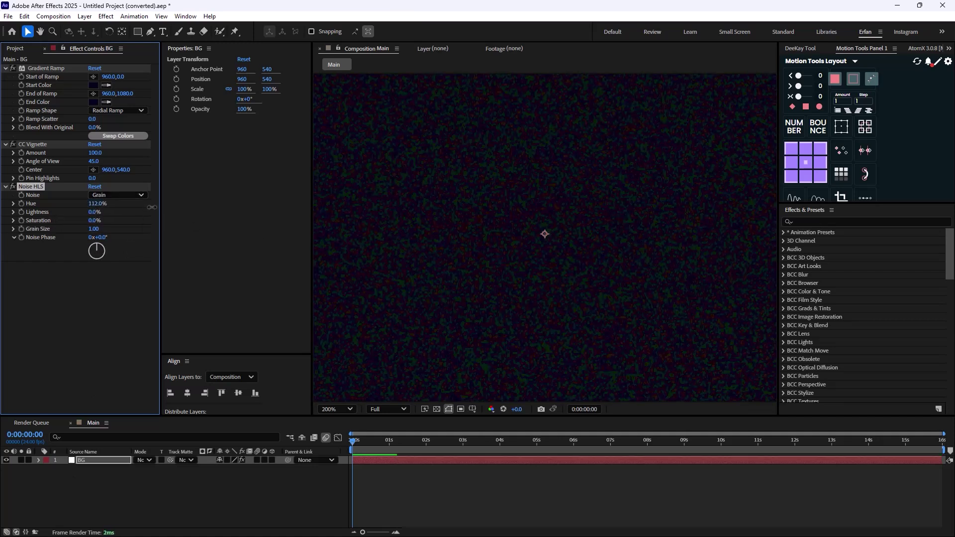
{"action": "key", "text": "comma"}
{"action": "key", "text": "comma"}
{"action": "key", "text": "comma"}
{"action": "key", "text": "comma"}
{"action": "key", "text": "comma"}
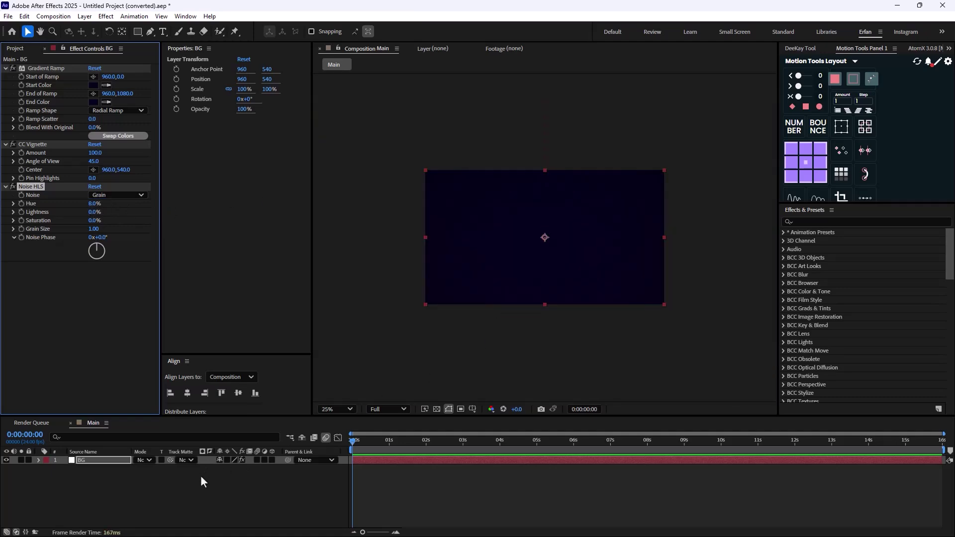
{"action": "left_click", "coordinate": [201, 476]}
{"action": "left_click", "coordinate": [29, 51]}
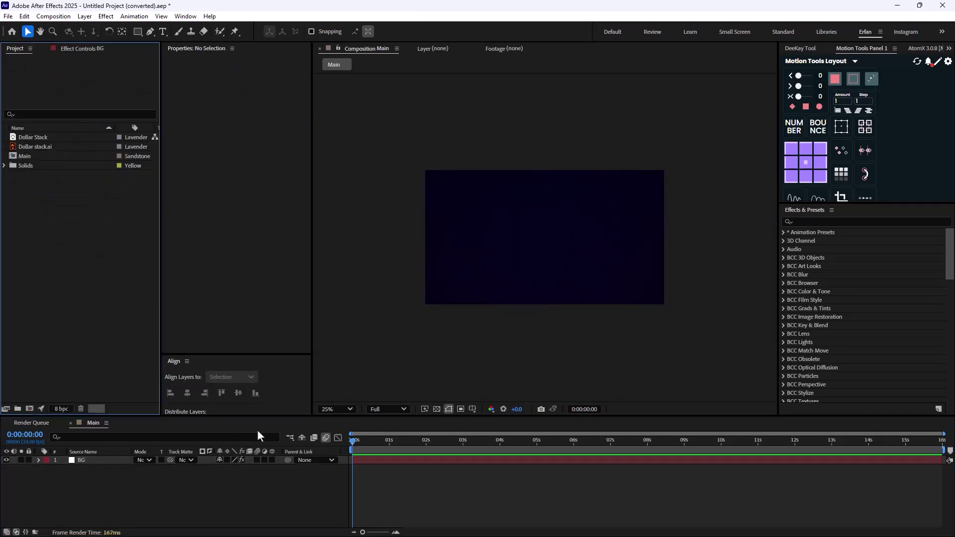
Add a 'How To make' text layer at 189.1 px, centred in the frame.
{"action": "left_click", "coordinate": [162, 32]}
{"action": "left_click", "coordinate": [518, 196]}
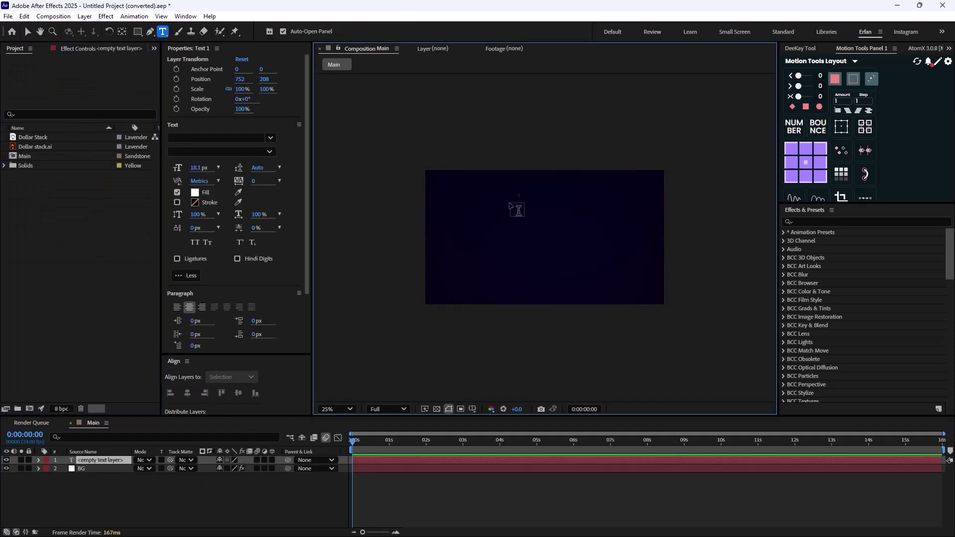
{"action": "type", "text": "How To make"}
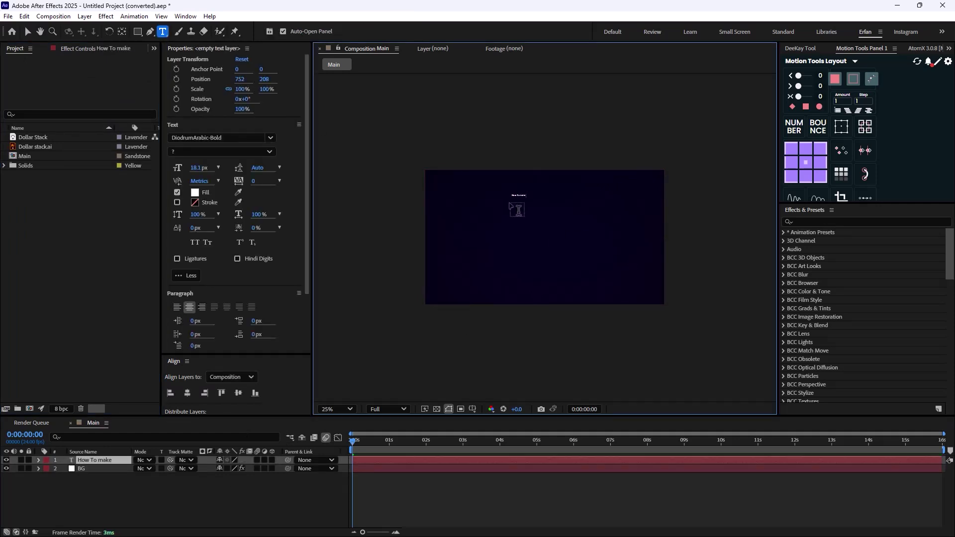
{"action": "key", "text": "ctrl+a"}
{"action": "left_click_drag", "start_coordinate": [196, 167], "coordinate": [316, 199]}
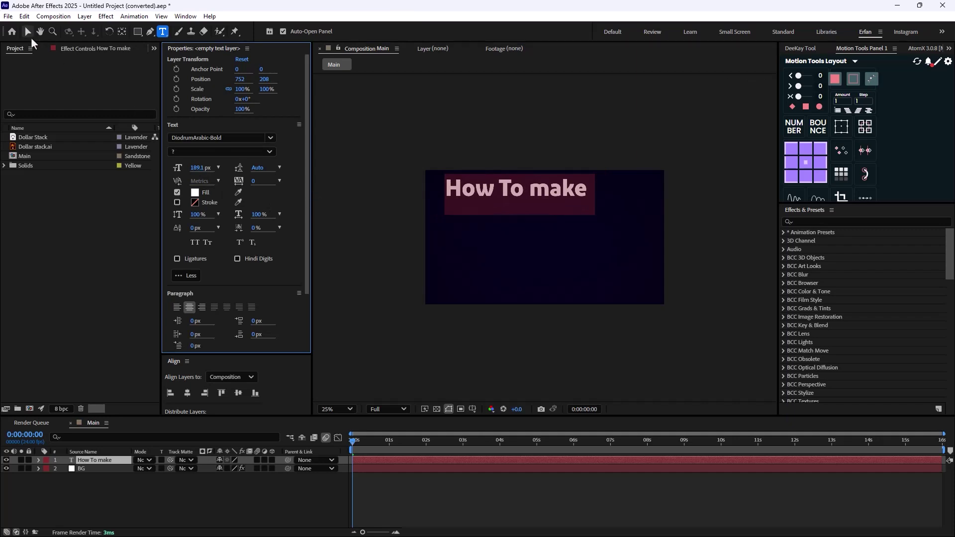
{"action": "left_click", "coordinate": [26, 29]}
{"action": "left_click", "coordinate": [237, 393]}
{"action": "left_click", "coordinate": [238, 393]}
Set the title font to Futura PT Demi and move it toward the top.
{"action": "left_click", "coordinate": [269, 138]}
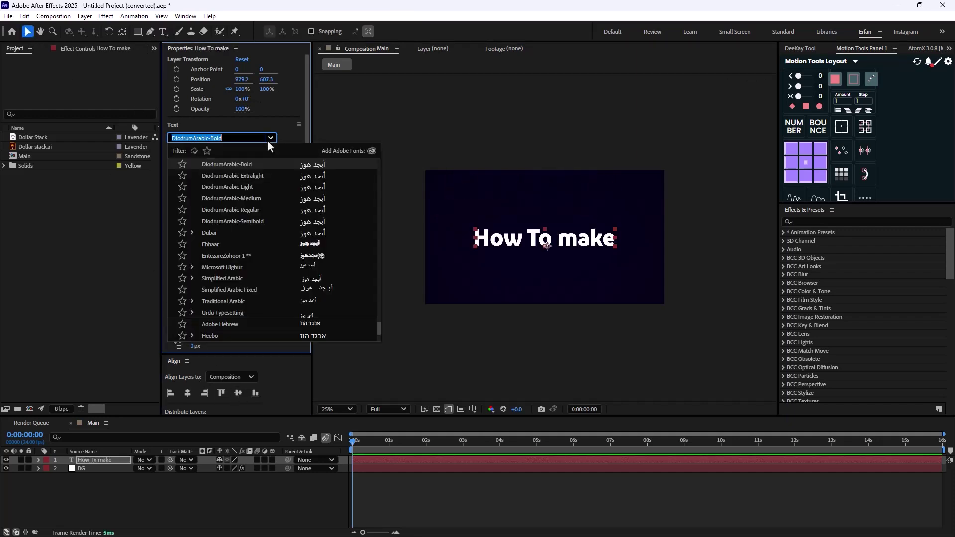
{"action": "type", "text": "fi"}
{"action": "key", "text": "BackSpace"}
{"action": "type", "text": "utura"}
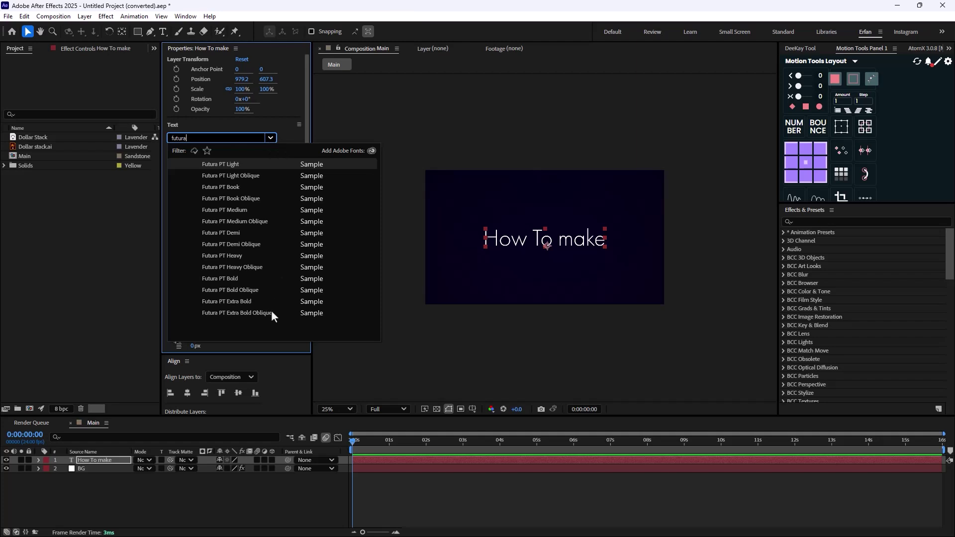
{"action": "left_click", "coordinate": [238, 233]}
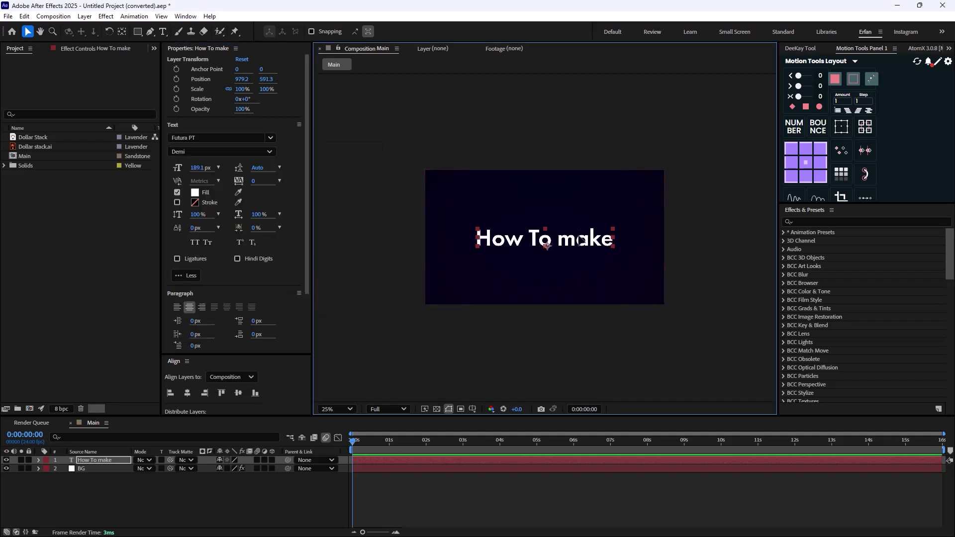
{"action": "mouse_move", "coordinate": [581, 247]}
{"action": "left_mouse_down"}
{"action": "mouse_move", "coordinate": [580, 214]}
{"action": "mouse_move", "coordinate": [573, 235]}
{"action": "left_mouse_up"}
Duplicate the title layer and change its text to '$500'.
{"action": "key", "text": "ctrl+d"}
{"action": "double_click", "coordinate": [560, 236]}
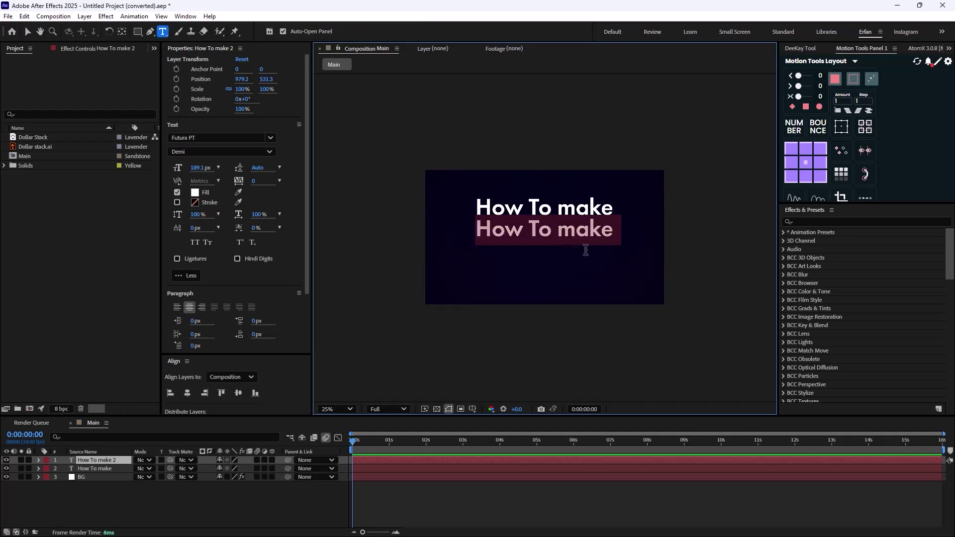
{"action": "type", "text": "5"}
{"action": "key", "text": "BackSpace"}
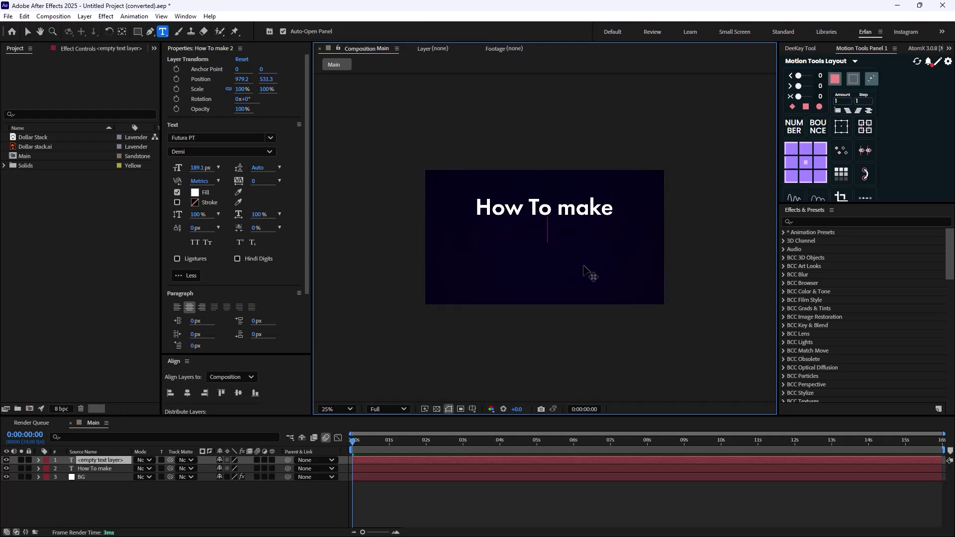
{"action": "type", "text": "$500"}
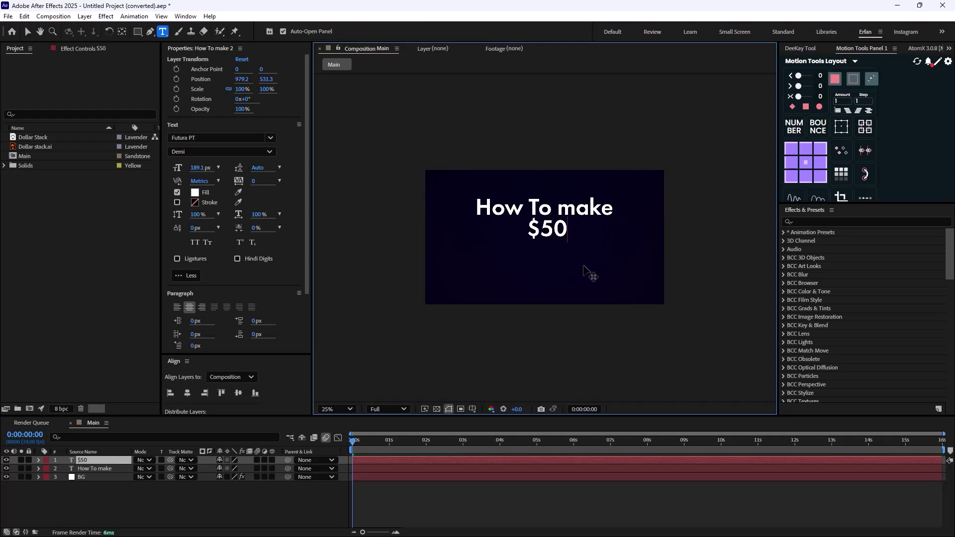
{"action": "left_click", "coordinate": [27, 31]}
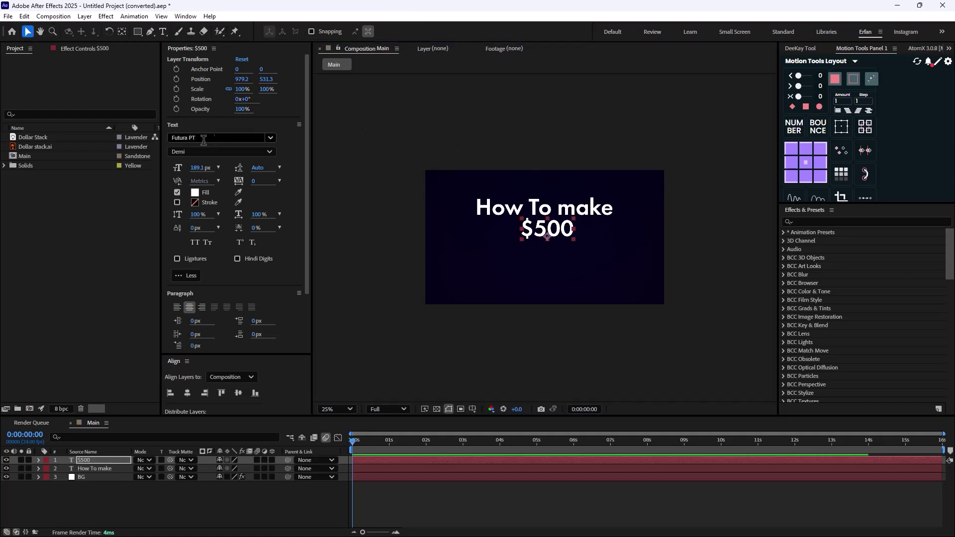
Make '$500' Futura PT Bold at 254.1 px and move it lower.
{"action": "left_click", "coordinate": [234, 138]}
{"action": "left_click", "coordinate": [222, 214]}
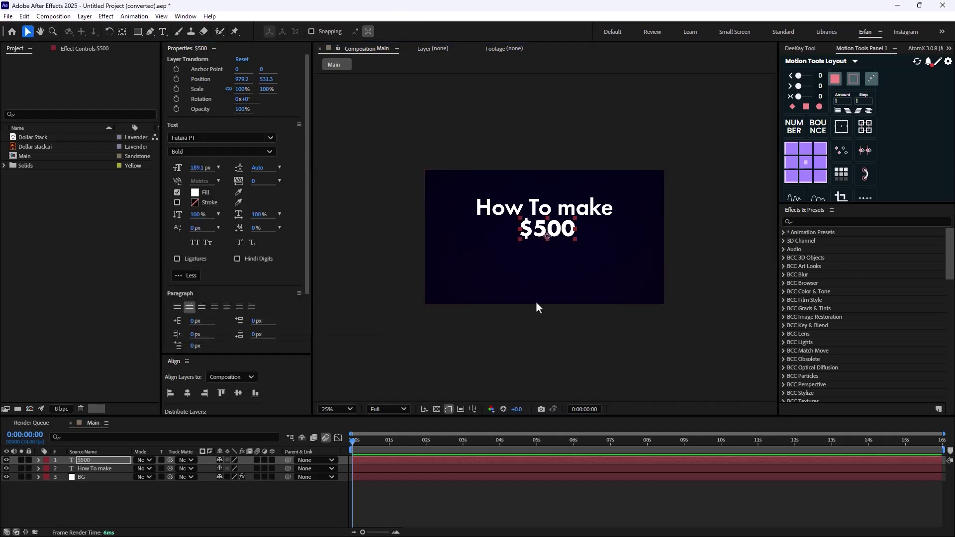
{"action": "left_click_drag", "start_coordinate": [203, 172], "coordinate": [333, 208]}
{"action": "left_click_drag", "start_coordinate": [561, 232], "coordinate": [558, 238]}
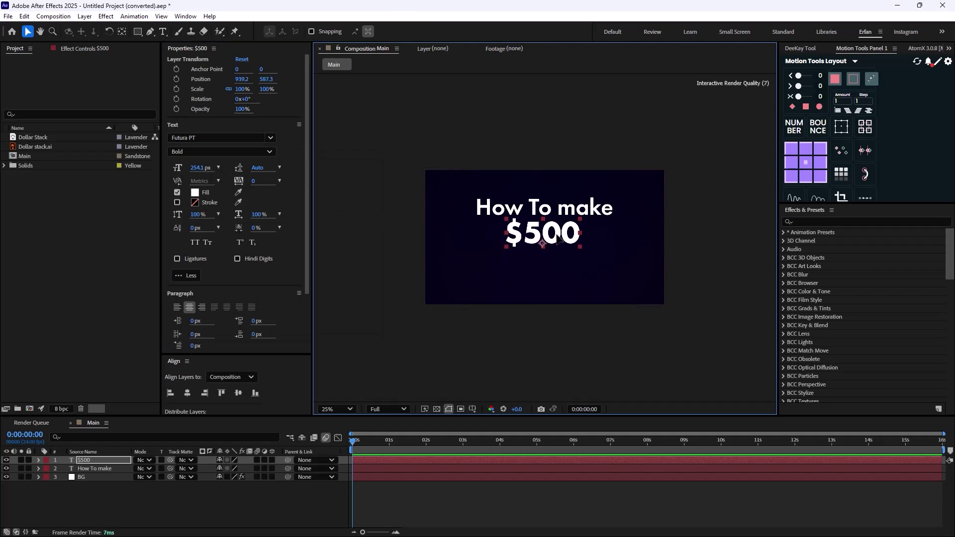
Move both title lines down together, then deselect them.
{"action": "left_click", "coordinate": [550, 211]}
{"action": "left_click", "coordinate": [552, 238], "text": "shift"}
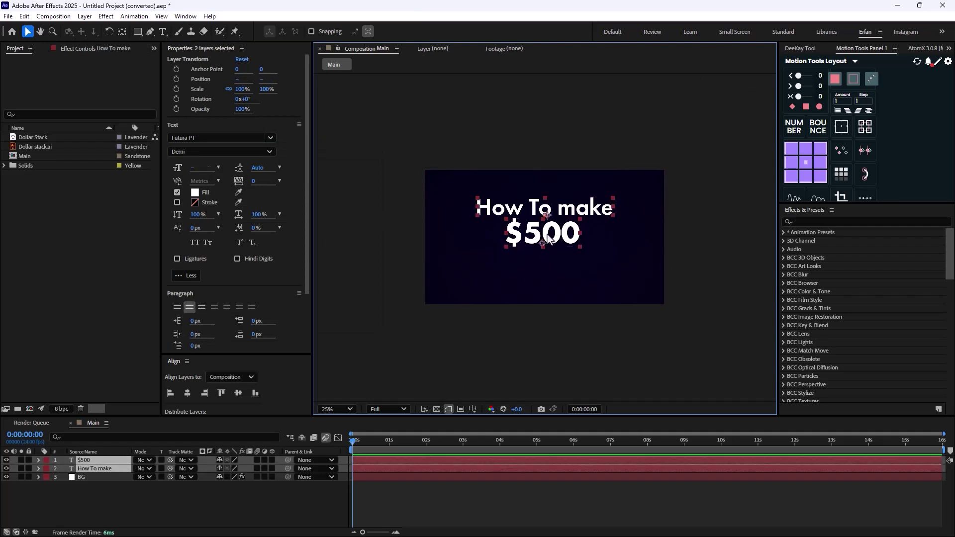
{"action": "left_click_drag", "start_coordinate": [555, 242], "coordinate": [555, 256]}
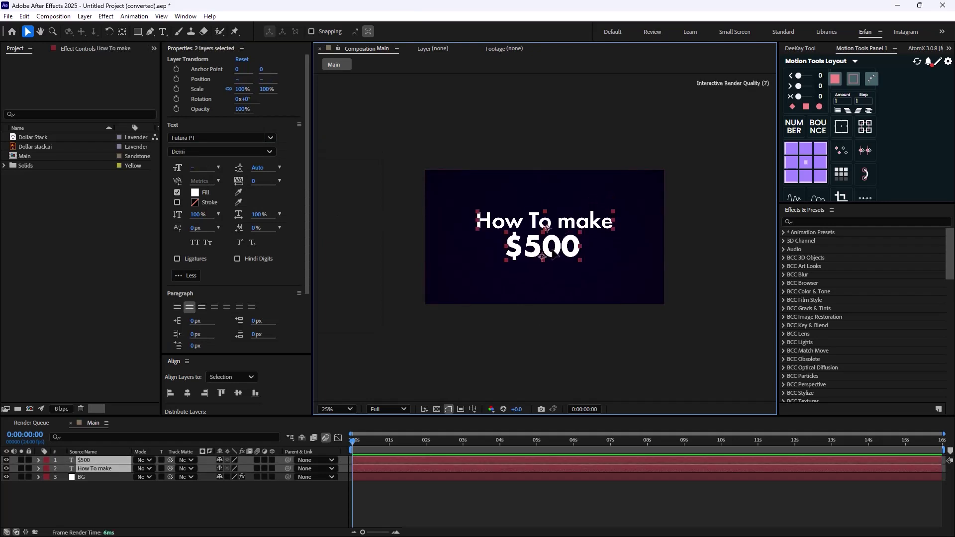
{"action": "left_click", "coordinate": [255, 500]}
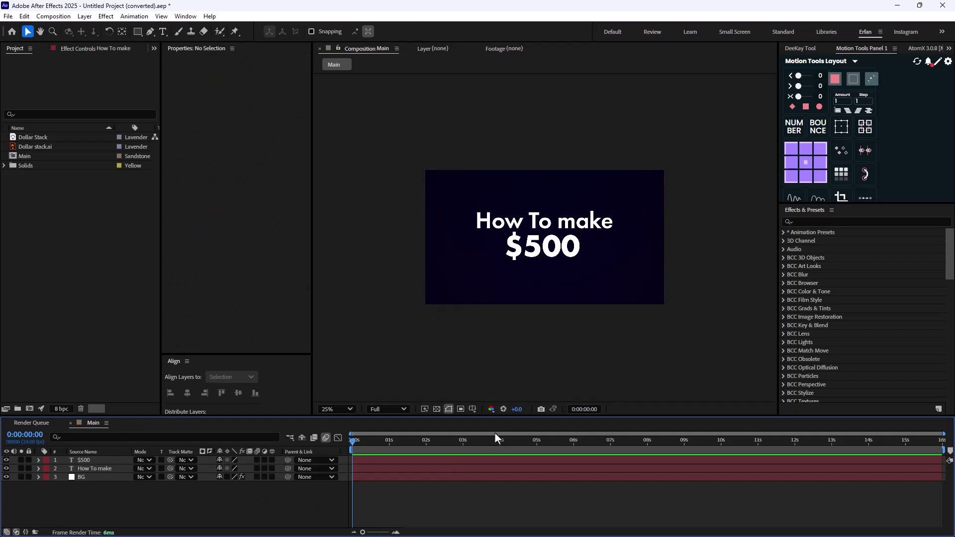
Apply the Slide and Pop In preset to 'How To make' and '$500'.
{"action": "left_click", "coordinate": [126, 460]}
{"action": "left_click", "coordinate": [795, 222]}
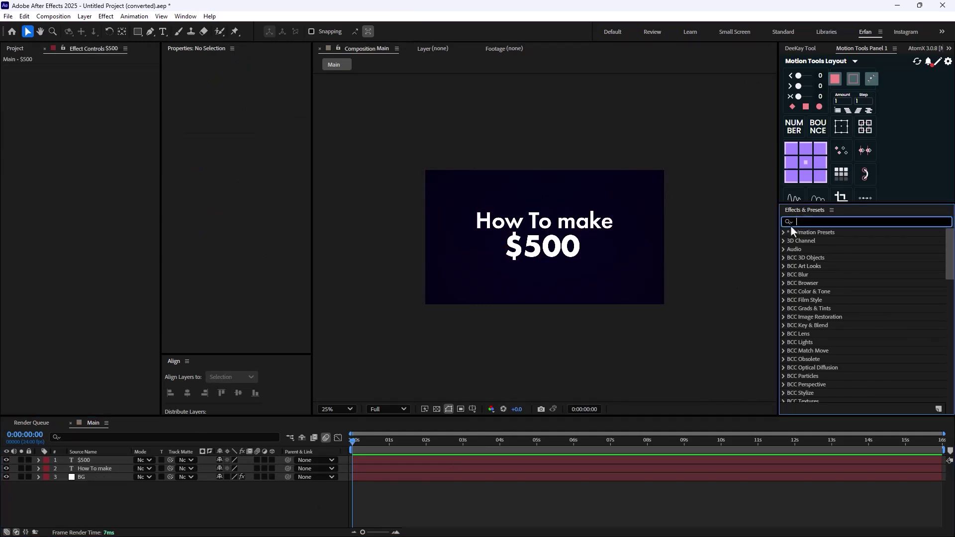
{"action": "type", "text": "slide"}
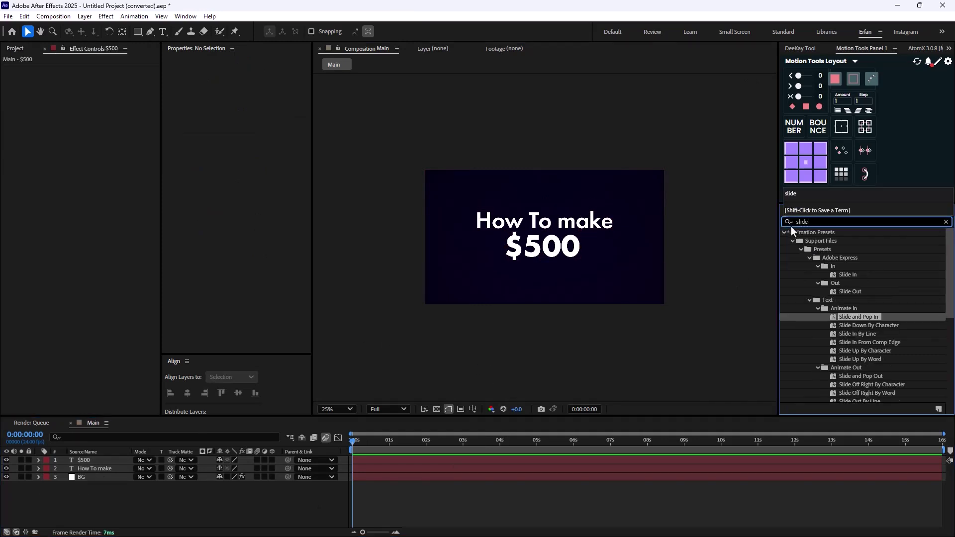
{"action": "left_click", "coordinate": [865, 318]}
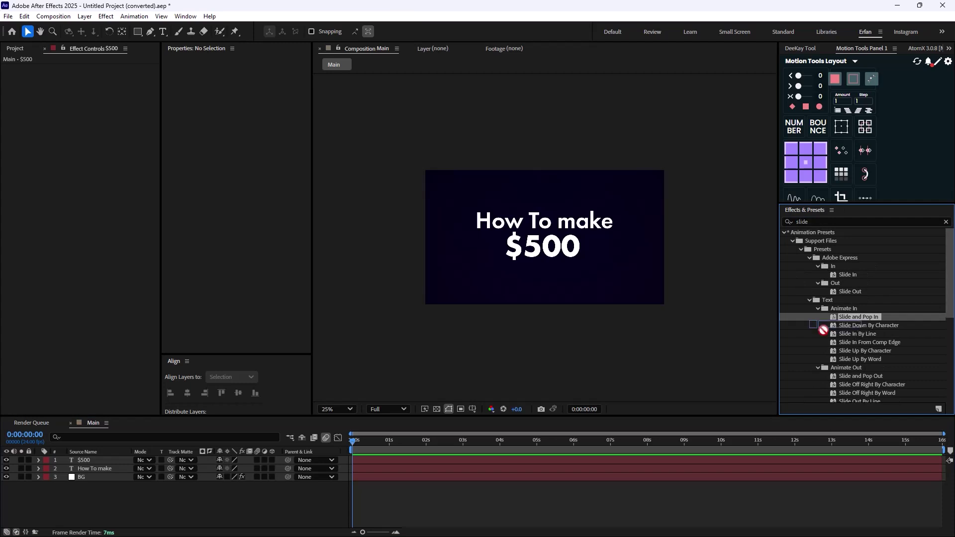
{"action": "left_click_drag", "start_coordinate": [822, 330], "coordinate": [117, 470]}
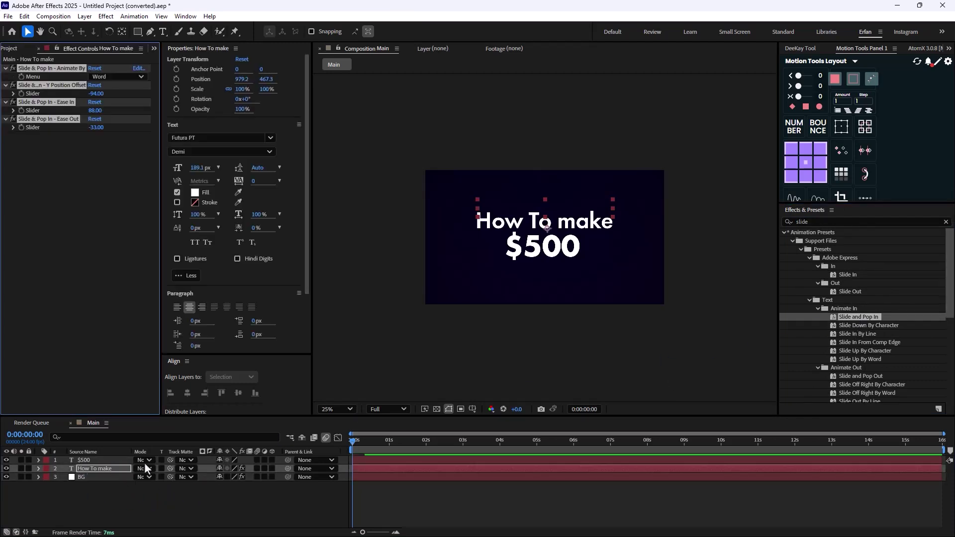
{"action": "left_click_drag", "start_coordinate": [859, 317], "coordinate": [113, 463]}
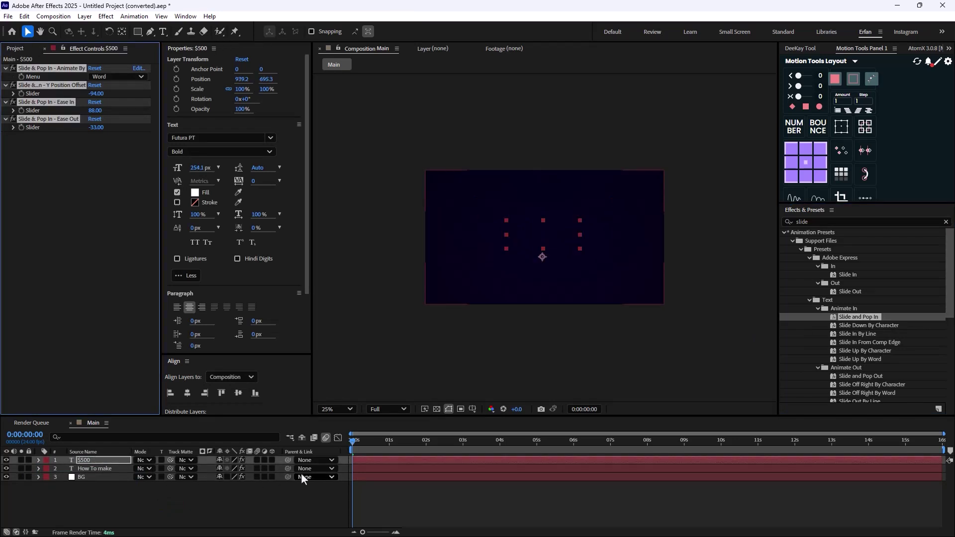
Reveal both title layers' Offset keyframes and preview the animation.
{"action": "left_click", "coordinate": [109, 468]}
{"action": "key", "text": "u"}
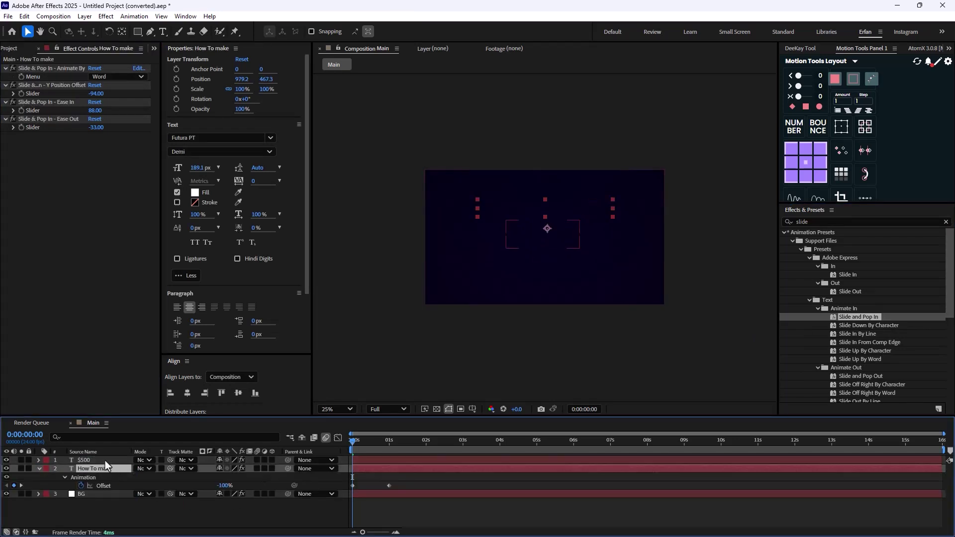
{"action": "left_click", "coordinate": [105, 460]}
{"action": "key", "text": "u"}
{"action": "left_click_drag", "start_coordinate": [415, 473], "coordinate": [371, 484]}
{"action": "left_click", "coordinate": [421, 498]}
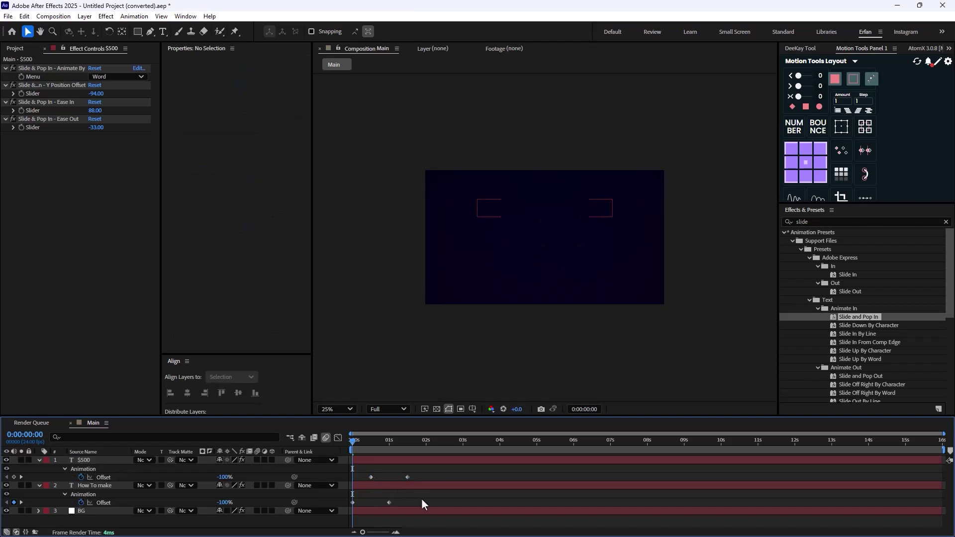
{"action": "key", "text": "space"}
Shift the '$500' Offset keyframes slightly later, then collapse and deselect the layers.
{"action": "left_click_drag", "start_coordinate": [432, 480], "coordinate": [365, 478]}
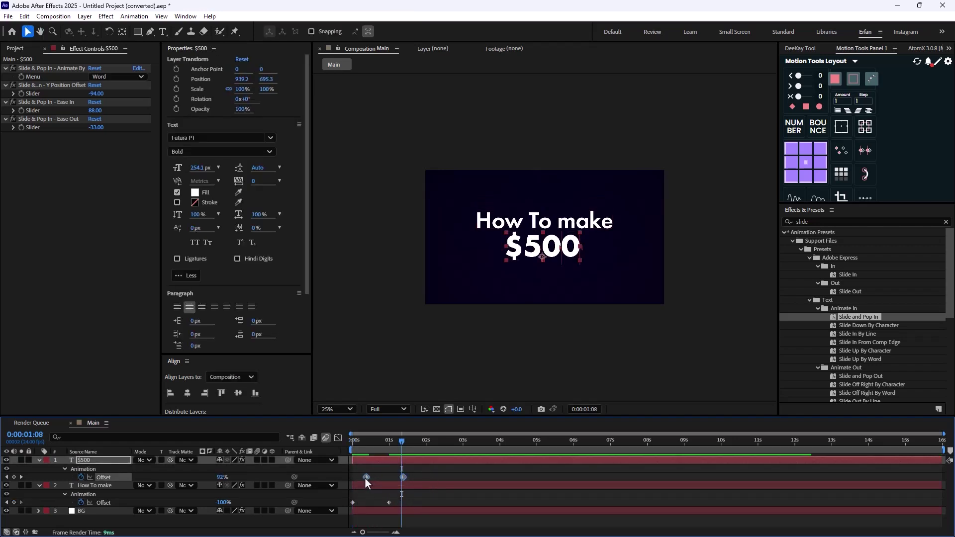
{"action": "left_click", "coordinate": [39, 460]}
{"action": "left_click", "coordinate": [45, 468]}
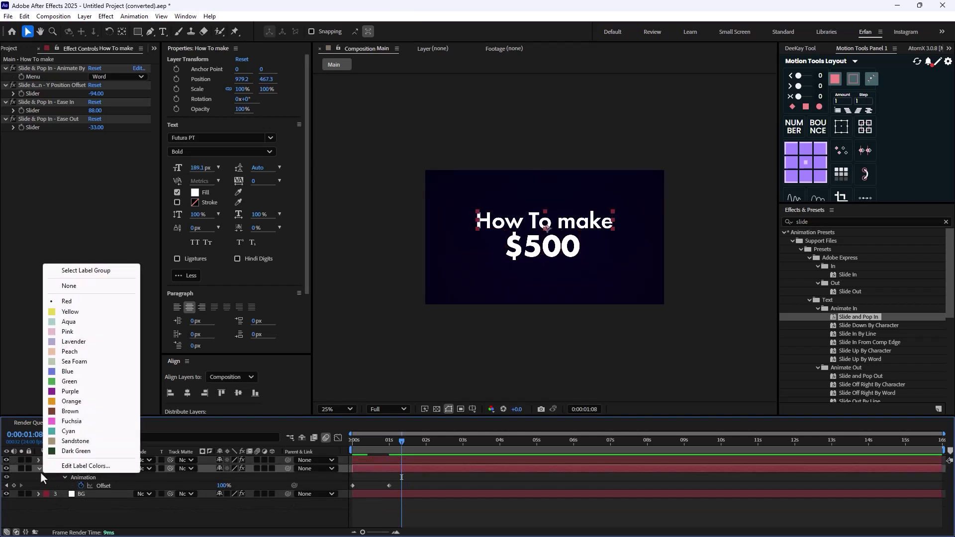
{"action": "left_click", "coordinate": [40, 468]}
{"action": "left_click", "coordinate": [64, 496]}
Add Dollar stack.ai to the Main comp and scale it to 462%.
{"action": "left_click", "coordinate": [14, 49]}
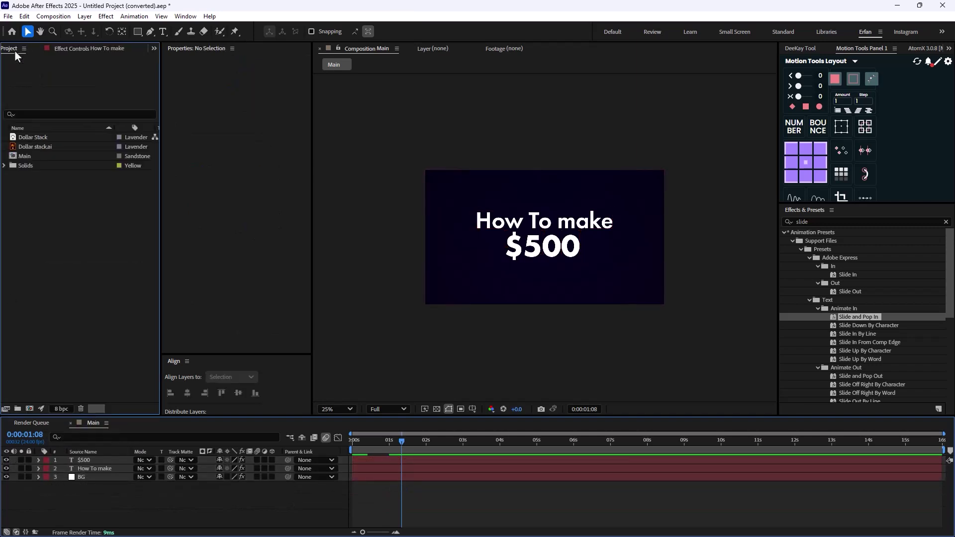
{"action": "left_click", "coordinate": [41, 147]}
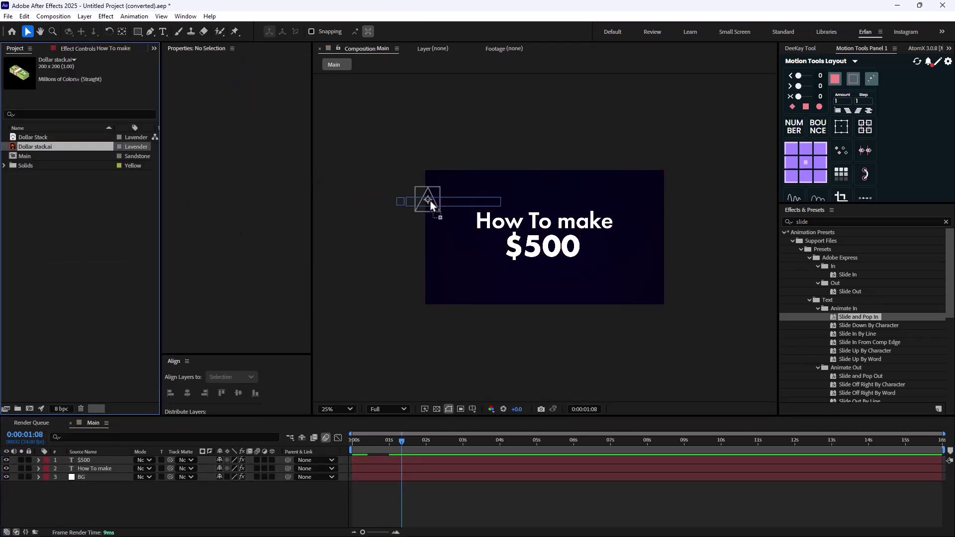
{"action": "left_click_drag", "start_coordinate": [431, 201], "coordinate": [540, 228]}
{"action": "key", "text": "period"}
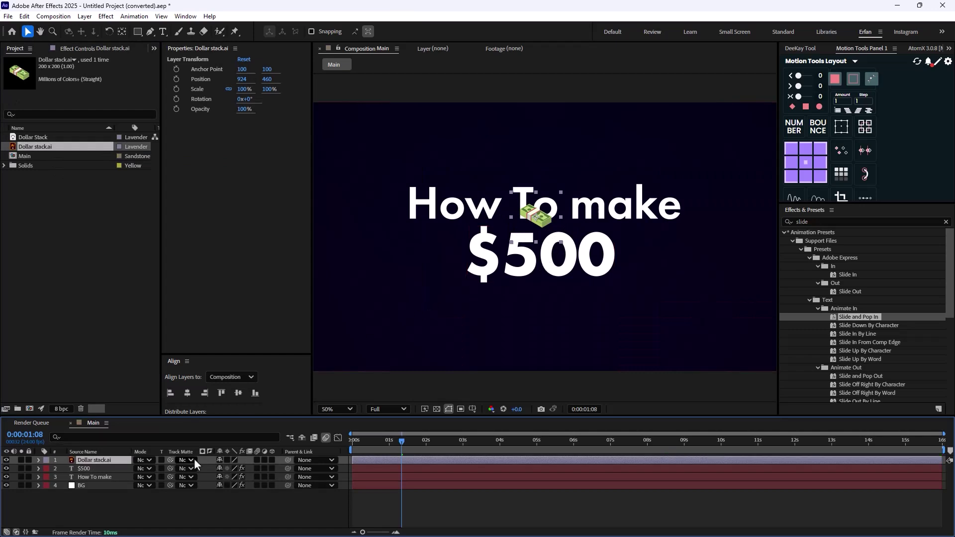
{"action": "key", "text": "s"}
{"action": "left_click_drag", "start_coordinate": [228, 469], "coordinate": [348, 468]}
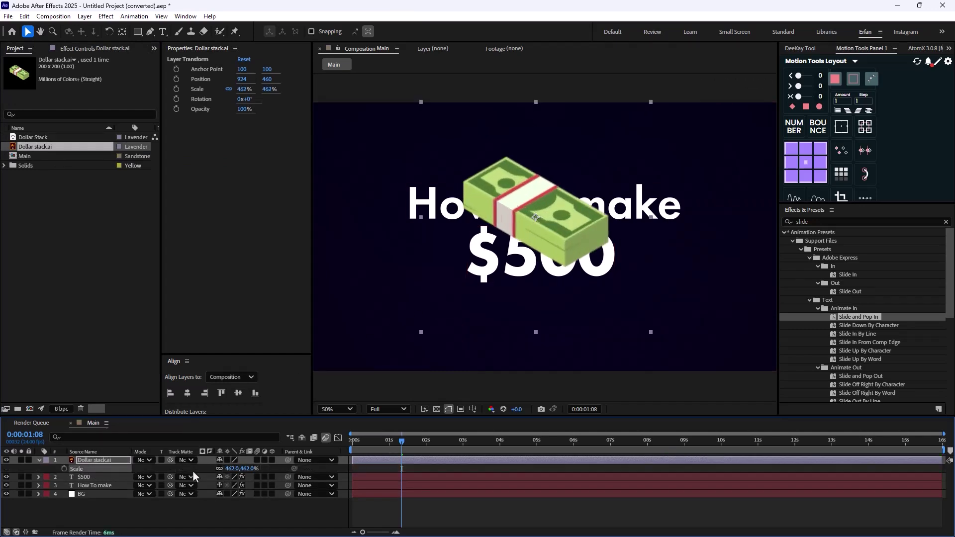
Move the dollar stack above the frame to position 924, -252.
{"action": "key", "text": "comma"}
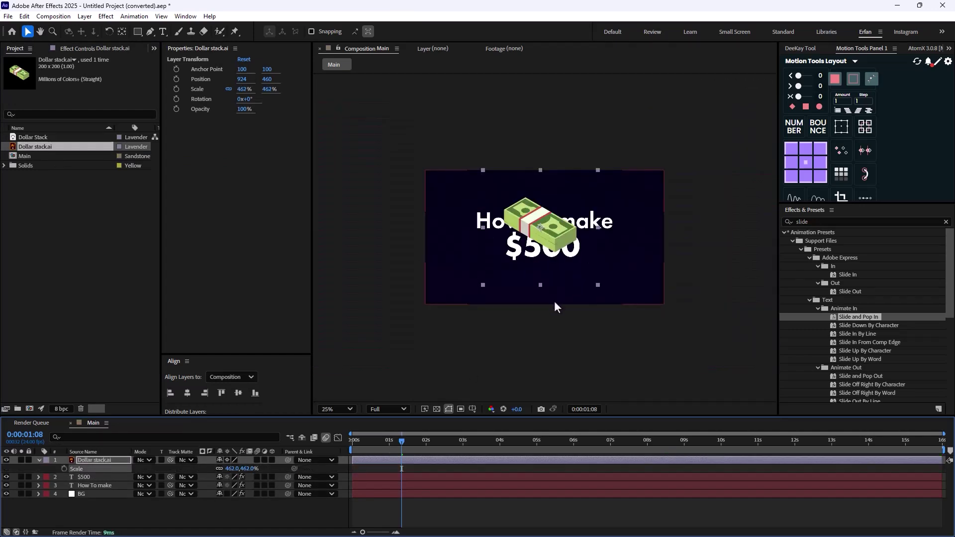
{"action": "key", "text": "comma"}
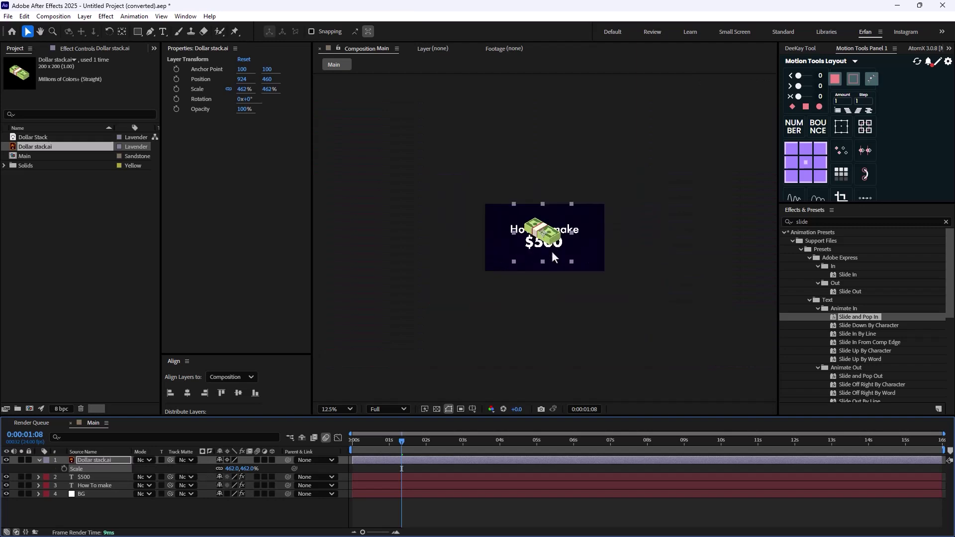
{"action": "left_click_drag", "start_coordinate": [558, 240], "coordinate": [560, 196]}
{"action": "left_click_drag", "start_coordinate": [400, 441], "coordinate": [377, 452]}
Keyframe the dollar stack's Position to drop from above the frame onto the $500 line.
{"action": "key", "text": "p"}
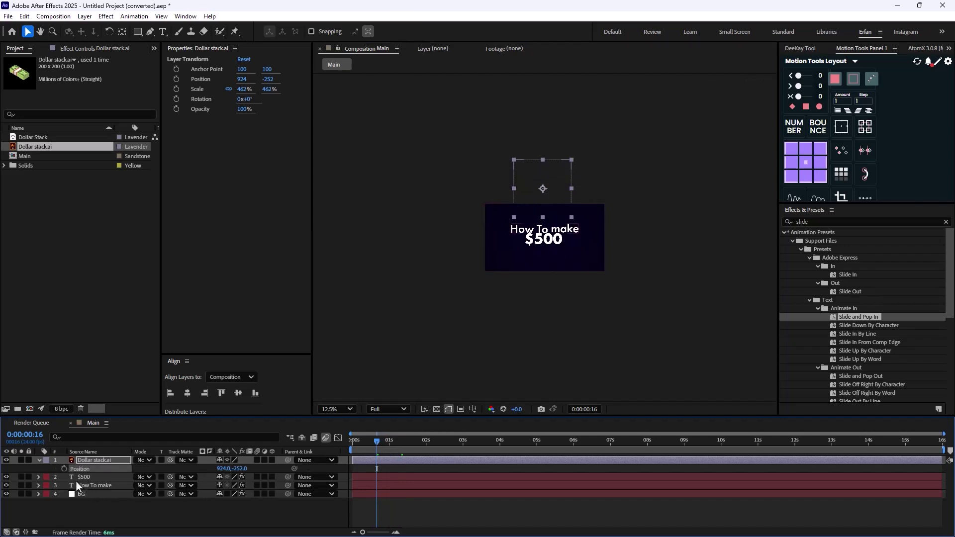
{"action": "key", "text": "space"}
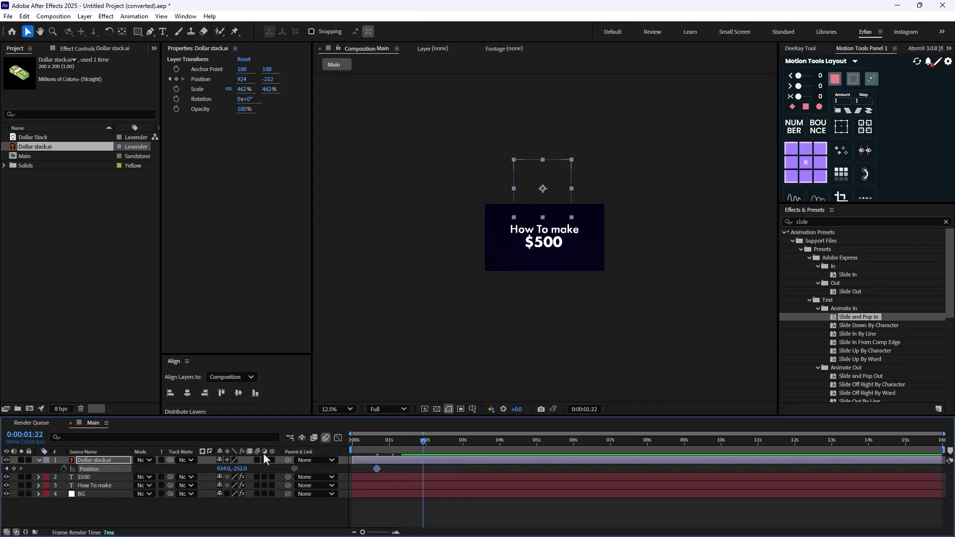
{"action": "left_click_drag", "start_coordinate": [546, 191], "coordinate": [543, 251]}
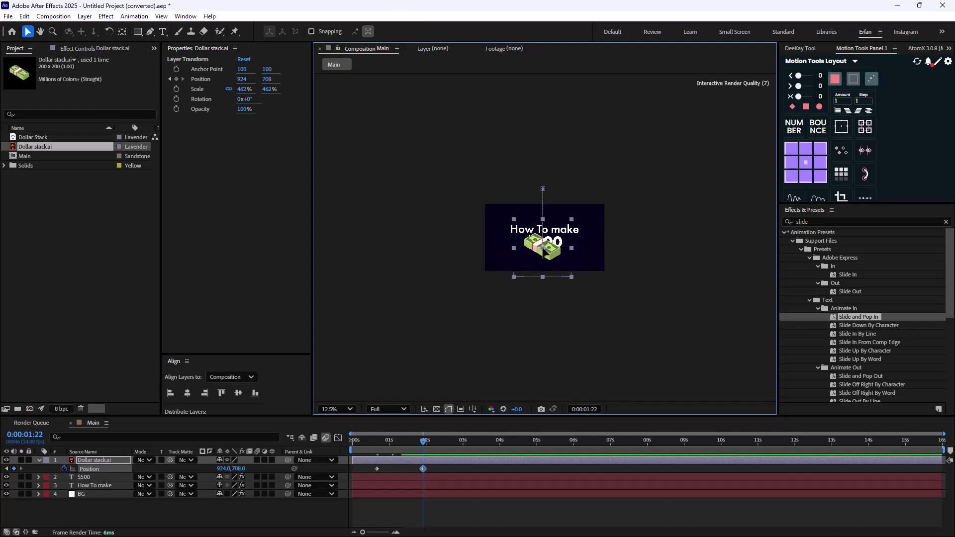
{"action": "left_click_drag", "start_coordinate": [431, 466], "coordinate": [364, 470]}
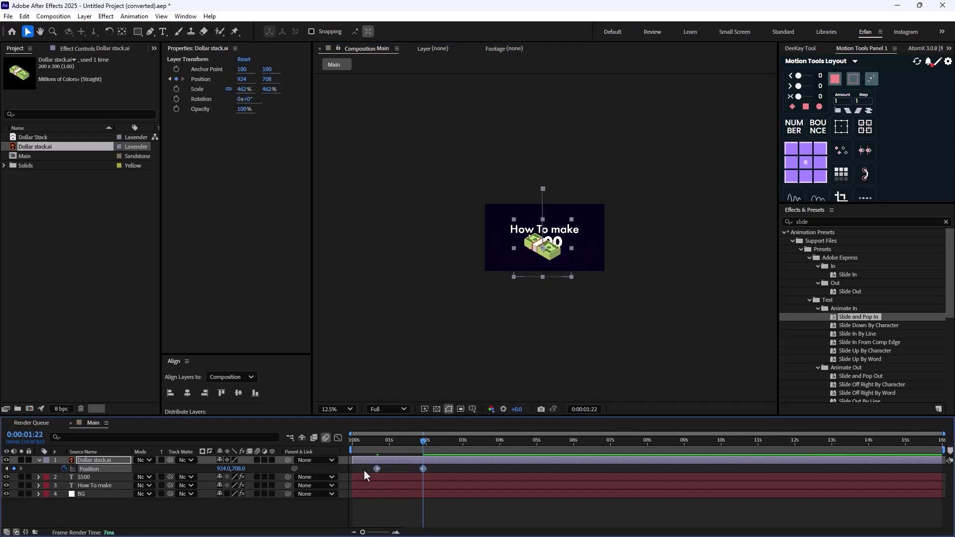
{"action": "key", "text": "Home"}
{"action": "key", "text": "space"}
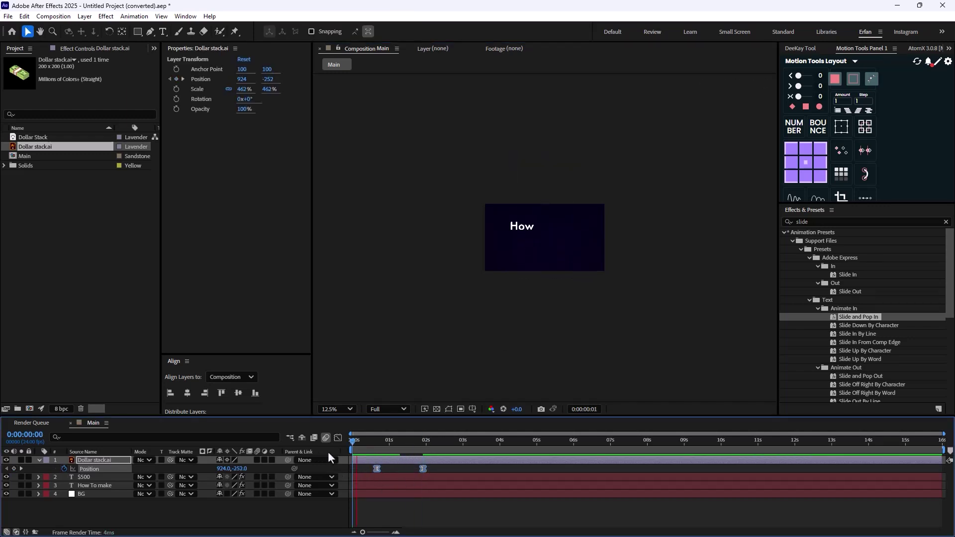
{"action": "key", "text": "space"}
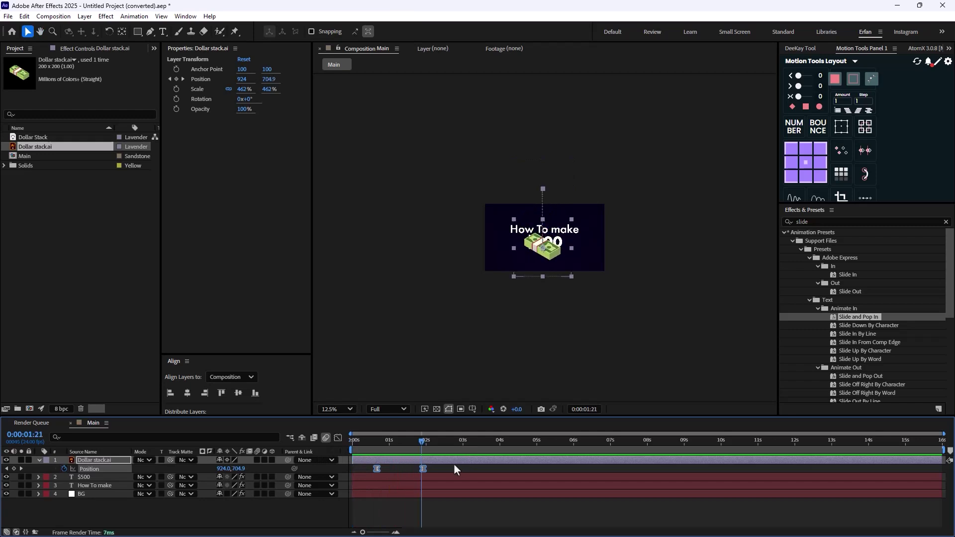
Ease the two Position keyframes with amount 75 and preview the money drop.
{"action": "left_click", "coordinate": [821, 97]}
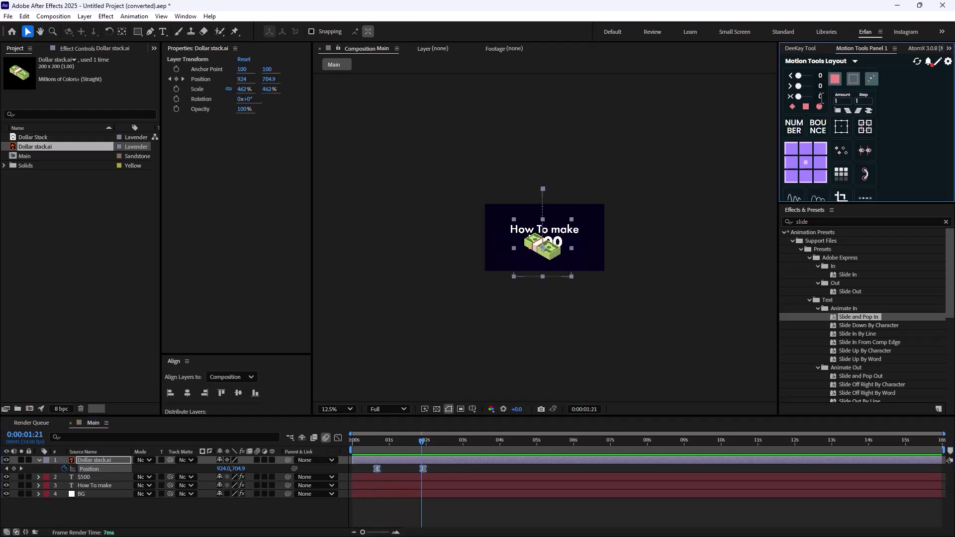
{"action": "left_click_drag", "start_coordinate": [819, 97], "coordinate": [833, 97]}
{"action": "left_click", "coordinate": [390, 450]}
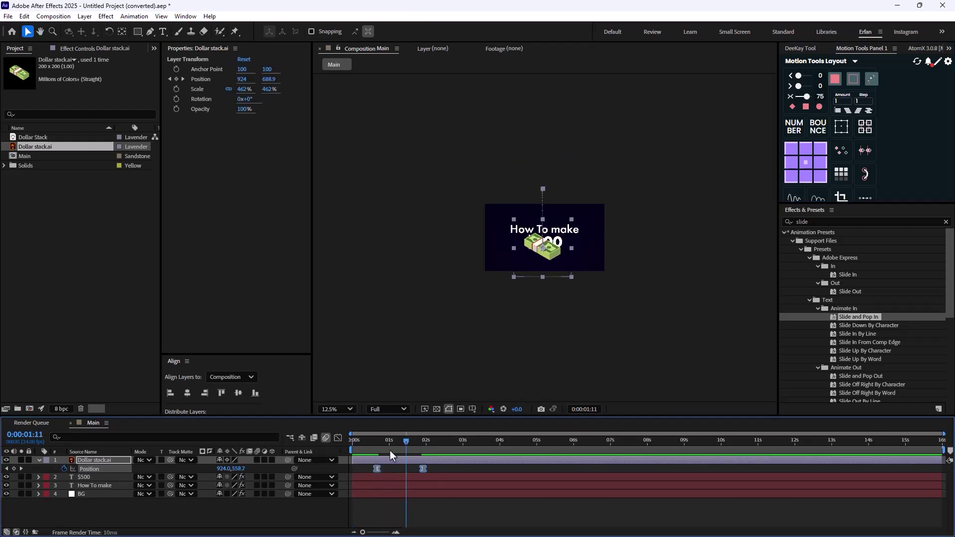
{"action": "key", "text": "Home"}
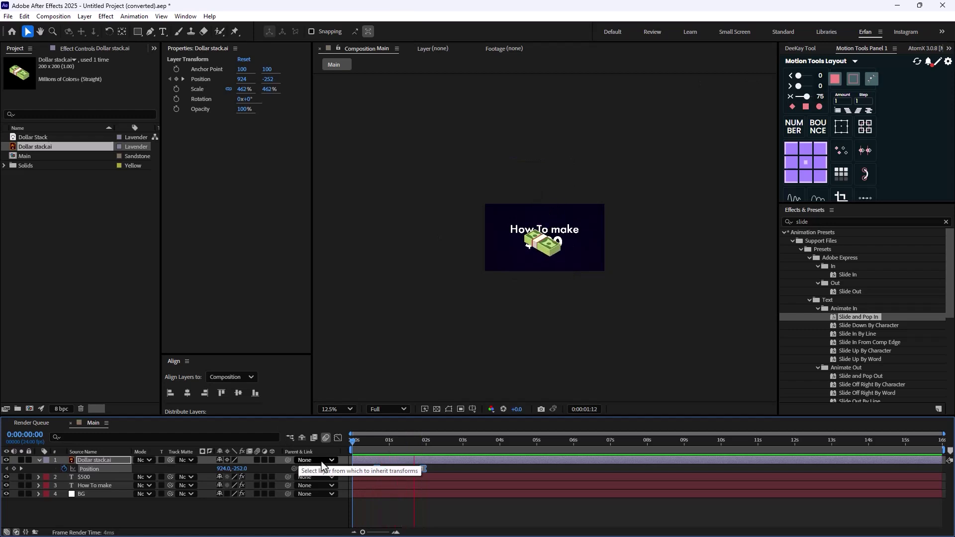
{"action": "key", "text": "space"}
{"action": "key", "text": "period"}
{"action": "key", "text": "period"}
{"action": "key", "text": "period"}
{"action": "key", "text": "period"}
{"action": "left_click_drag", "start_coordinate": [426, 441], "coordinate": [418, 470]}
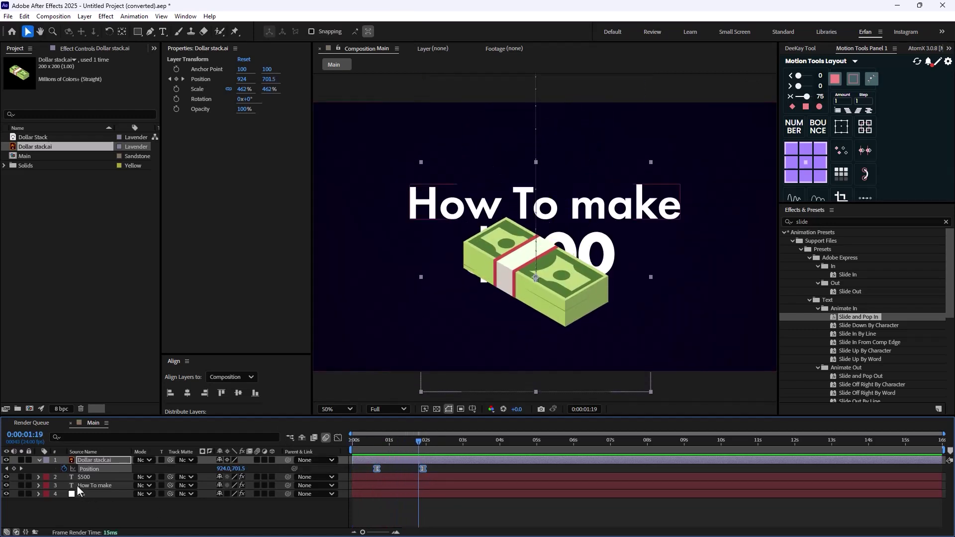
{"action": "left_click", "coordinate": [39, 461]}
{"action": "left_click", "coordinate": [98, 494]}
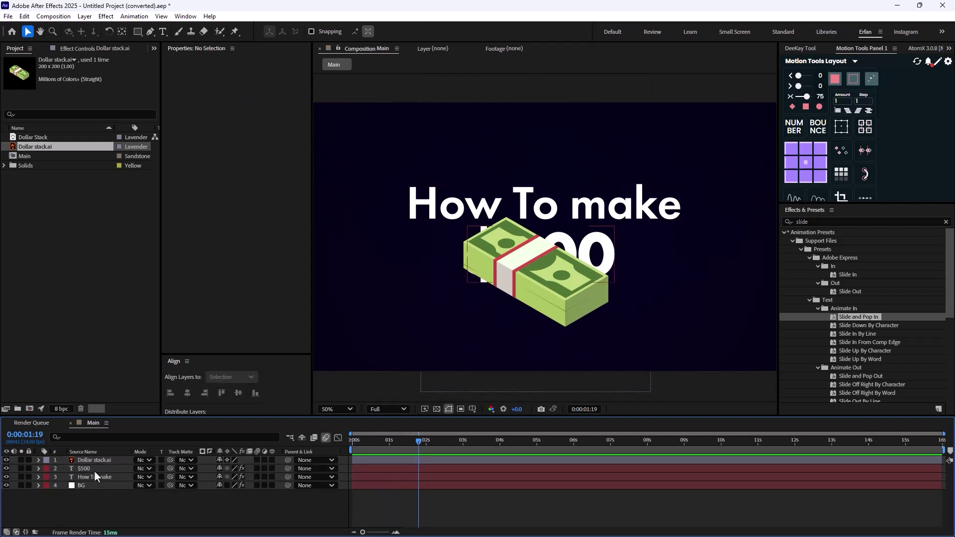
{"action": "left_click", "coordinate": [96, 469]}
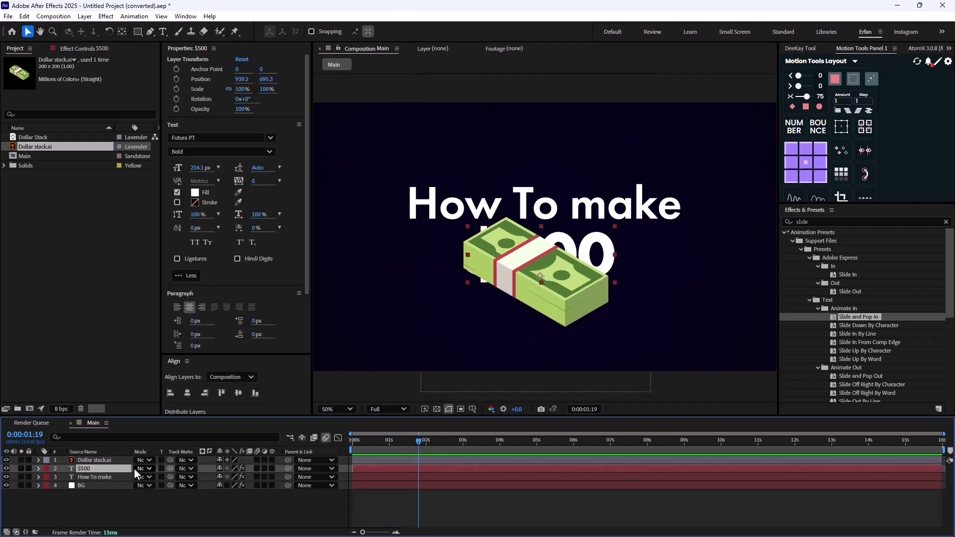
Duplicate '$500' and make the copy a 3 px white stroke with no fill.
{"action": "key", "text": "ctrl+d"}
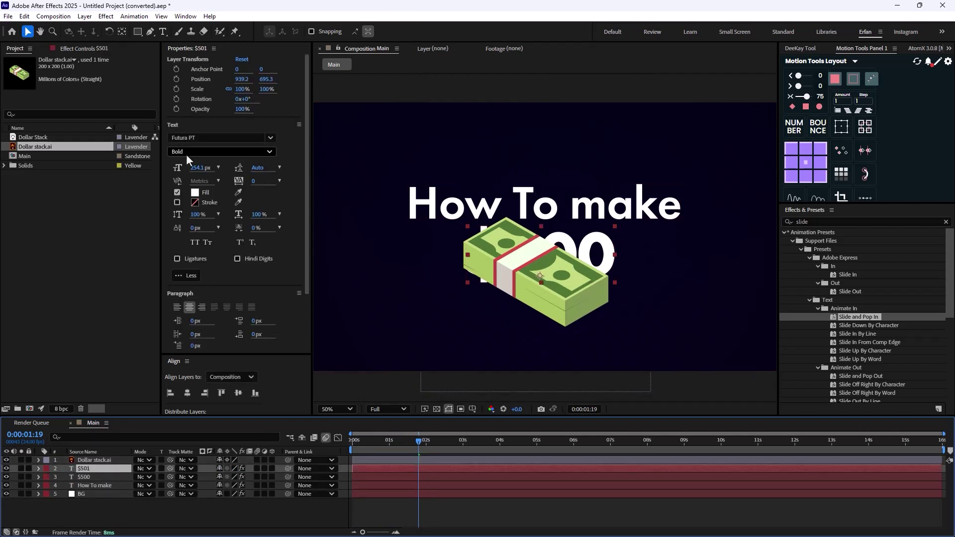
{"action": "left_click", "coordinate": [20, 469]}
{"action": "left_click", "coordinate": [21, 493]}
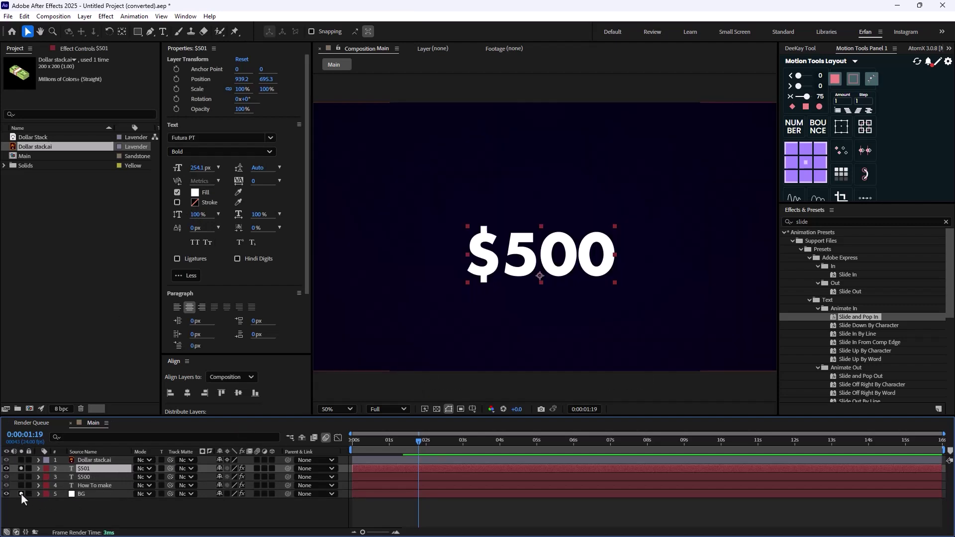
{"action": "left_click", "coordinate": [177, 192]}
{"action": "left_click", "coordinate": [177, 202]}
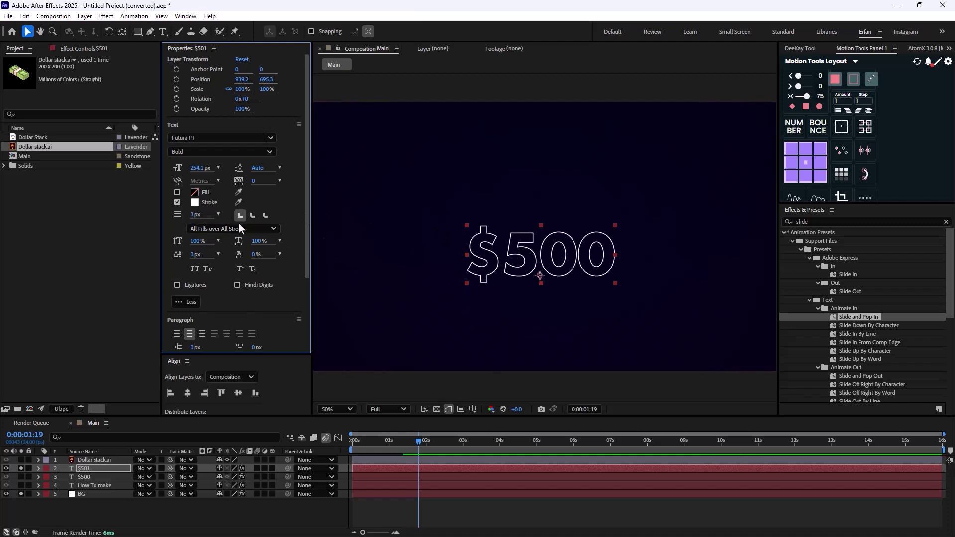
Unsolo the outline copy and move the $501 layer above Dollar stack.ai.
{"action": "left_click", "coordinate": [21, 468]}
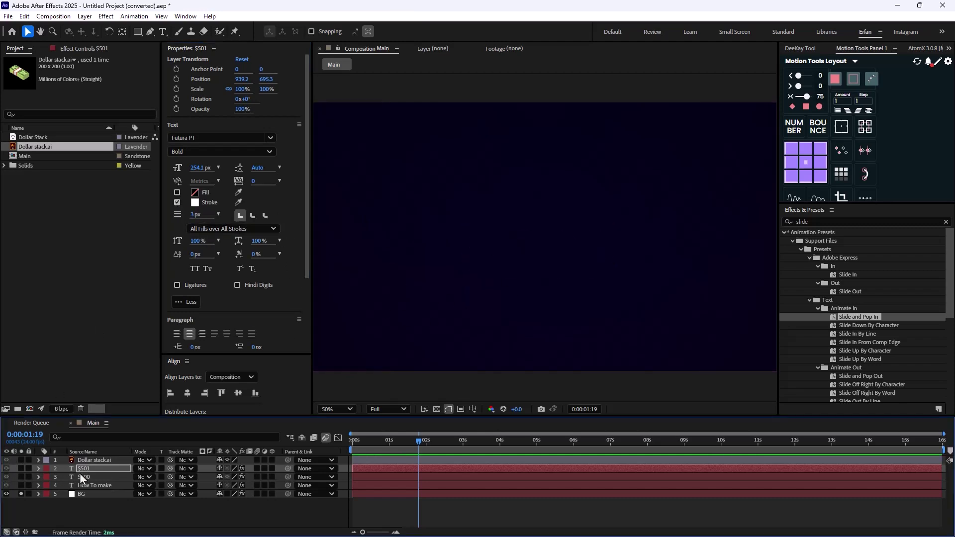
{"action": "left_click", "coordinate": [7, 494]}
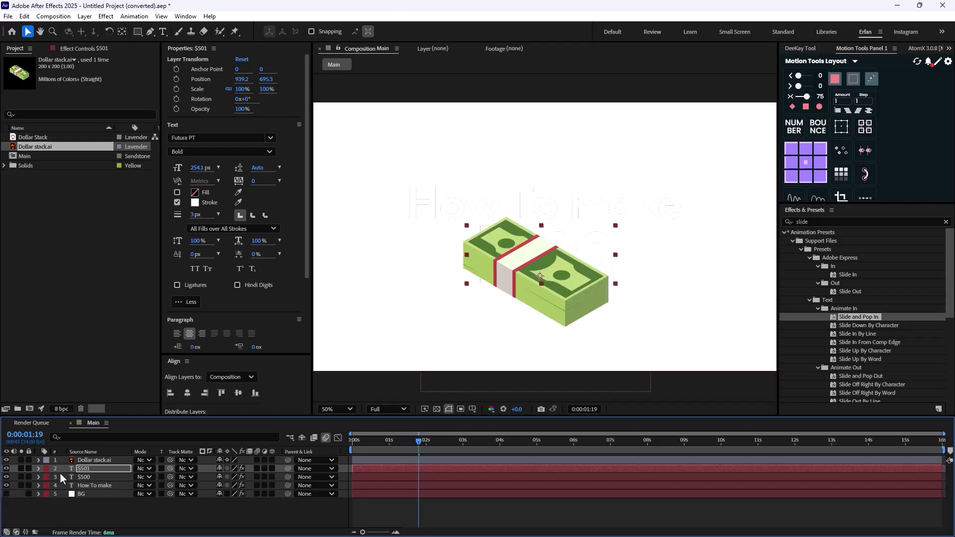
{"action": "left_click", "coordinate": [7, 494]}
{"action": "left_click_drag", "start_coordinate": [91, 468], "coordinate": [92, 460]}
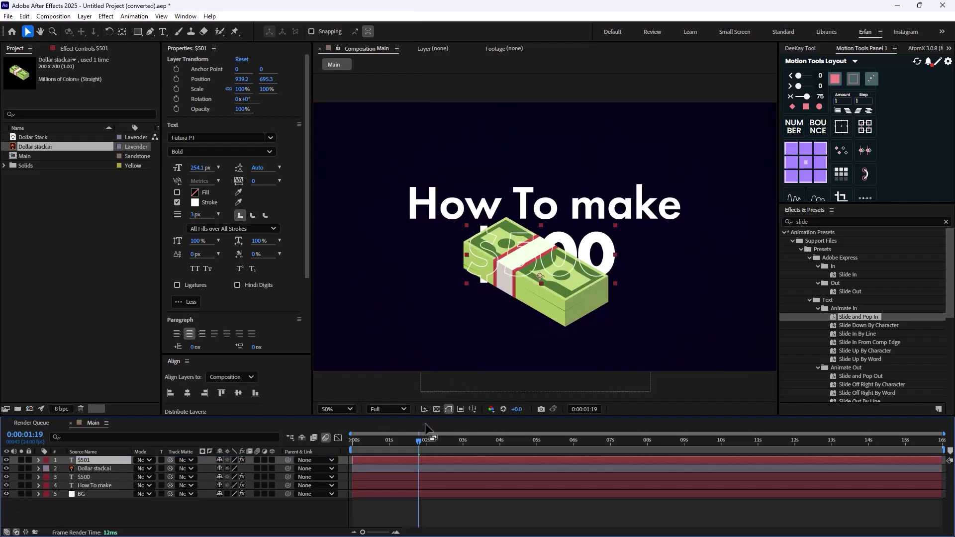
{"action": "left_click_drag", "start_coordinate": [415, 446], "coordinate": [430, 459]}
Apply Tint to Dollar stack.ai with Map Black To set to dark green.
{"action": "left_click", "coordinate": [103, 469]}
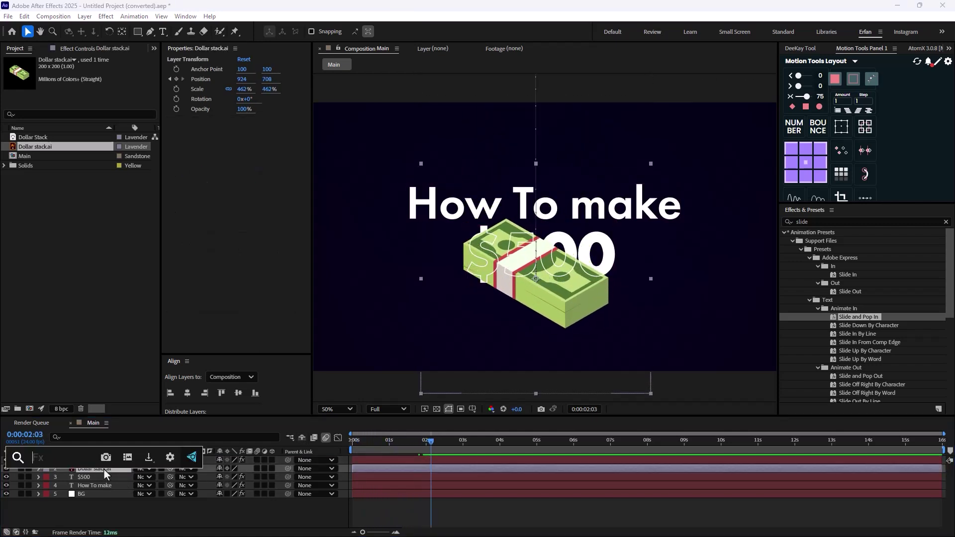
{"action": "key", "text": "ctrl+space"}
{"action": "type", "text": "tint"}
{"action": "left_click", "coordinate": [85, 442]}
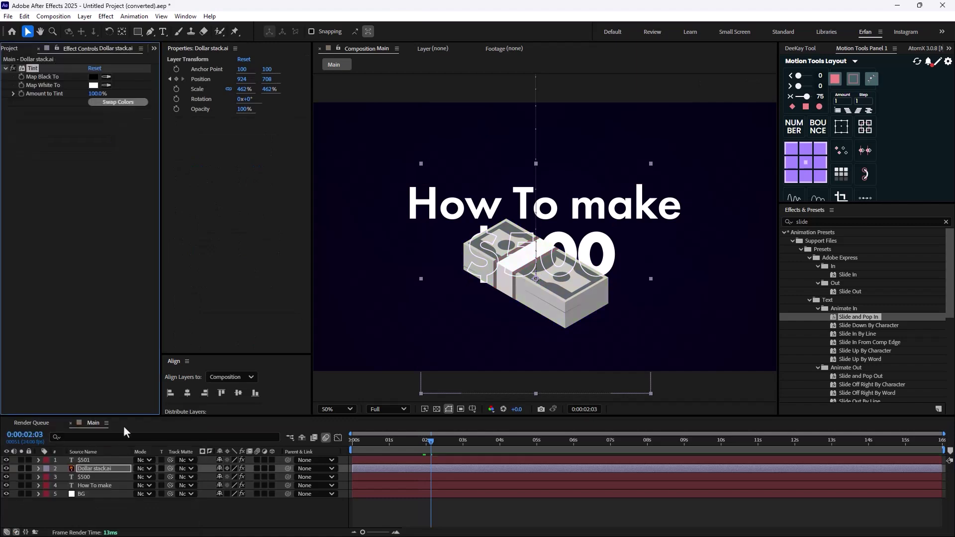
{"action": "left_click", "coordinate": [93, 76]}
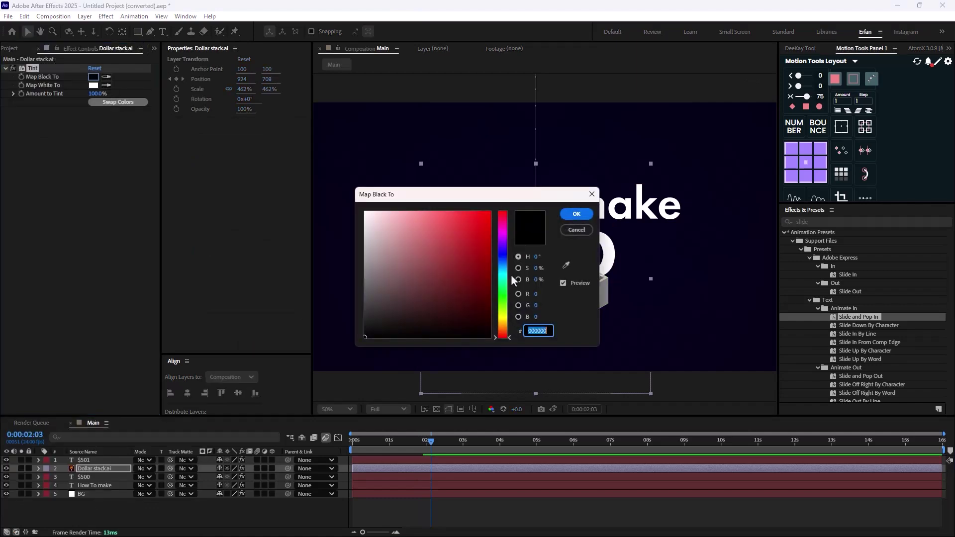
{"action": "left_click_drag", "start_coordinate": [530, 193], "coordinate": [700, 336]}
{"action": "left_click_drag", "start_coordinate": [667, 479], "coordinate": [646, 441]}
{"action": "left_click", "coordinate": [649, 434]}
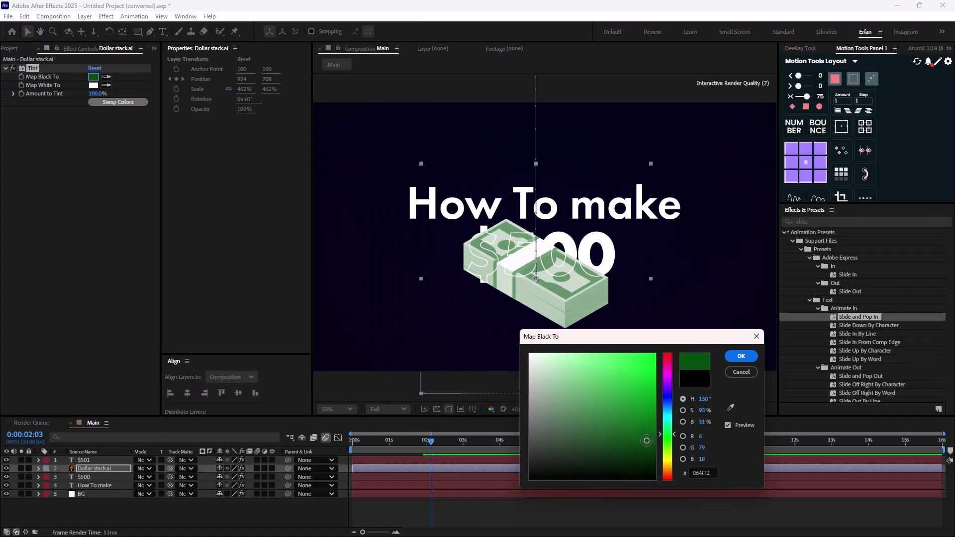
{"action": "left_click", "coordinate": [741, 356]}
Set the Tint's Map White To colour to green 09790F.
{"action": "left_click", "coordinate": [93, 85]}
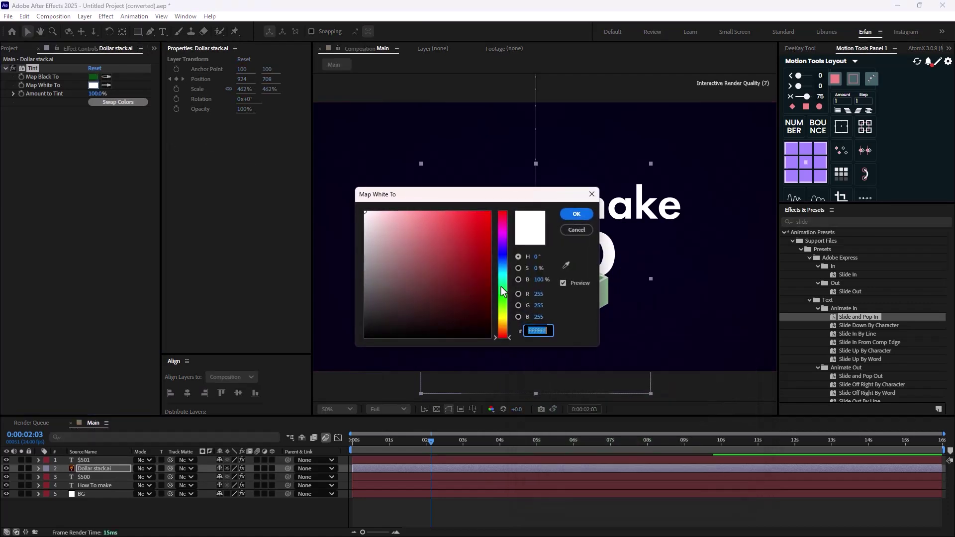
{"action": "left_click_drag", "start_coordinate": [428, 192], "coordinate": [584, 260]}
{"action": "left_click_drag", "start_coordinate": [658, 405], "coordinate": [633, 354]}
{"action": "left_click", "coordinate": [638, 364]}
{"action": "left_click_drag", "start_coordinate": [633, 264], "coordinate": [474, 275]}
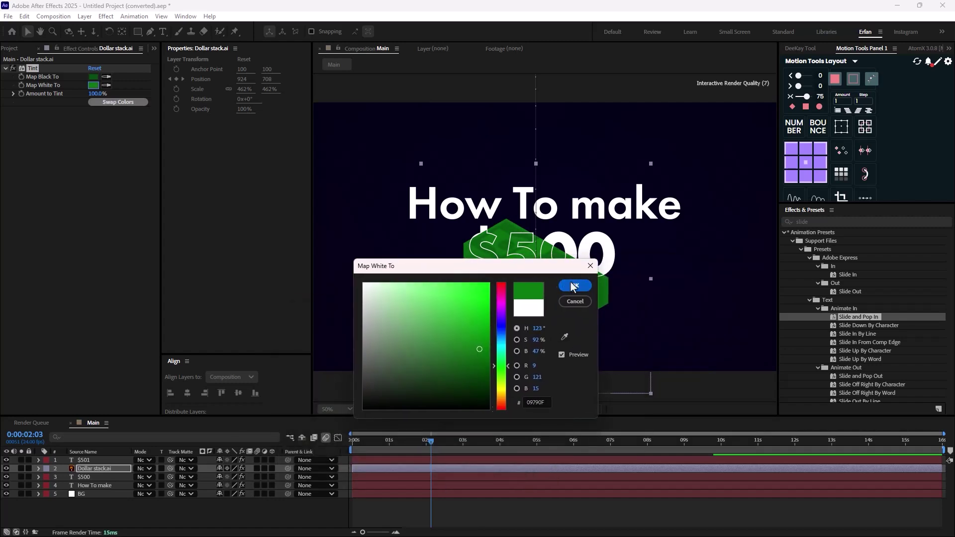
{"action": "left_click", "coordinate": [573, 286]}
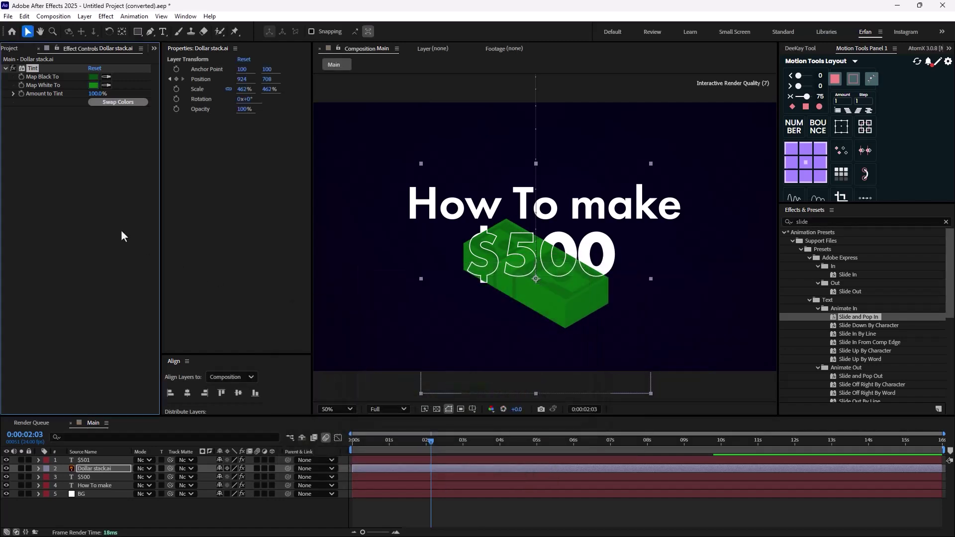
Apply Deep Glow to Dollar stack.ai with Exposure 0.14 and Radius 150.
{"action": "left_click", "coordinate": [88, 468]}
{"action": "key", "text": "ctrl+space"}
{"action": "type", "text": "deep"}
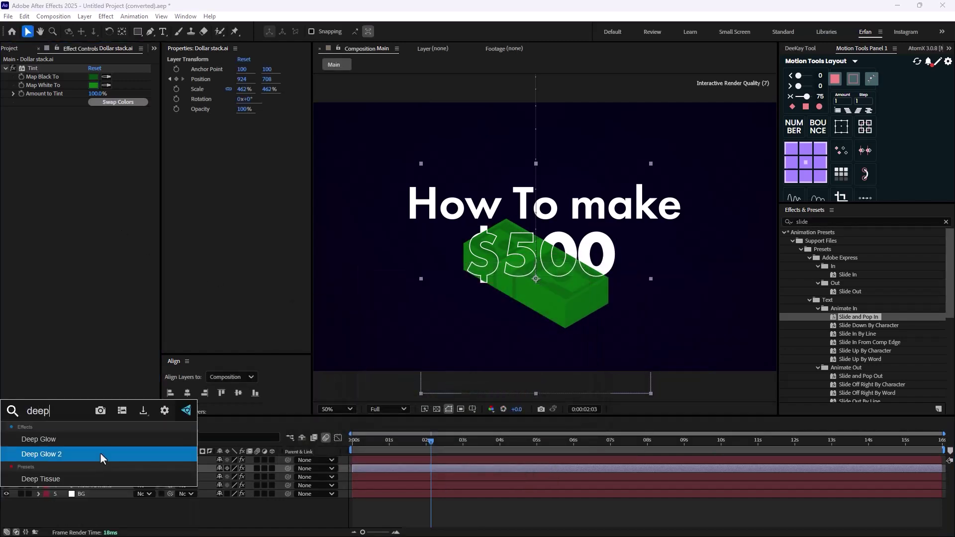
{"action": "left_click", "coordinate": [105, 440]}
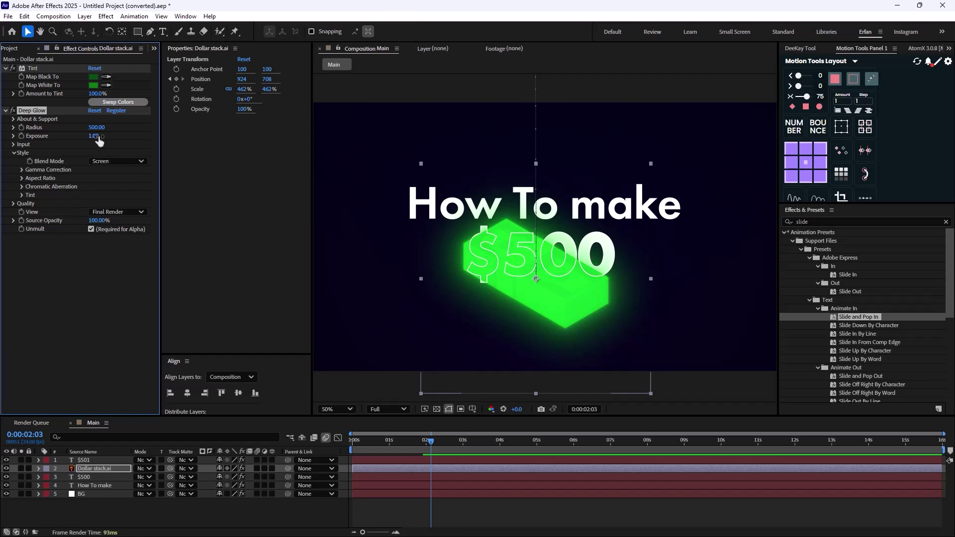
{"action": "left_click_drag", "start_coordinate": [96, 137], "coordinate": [63, 158]}
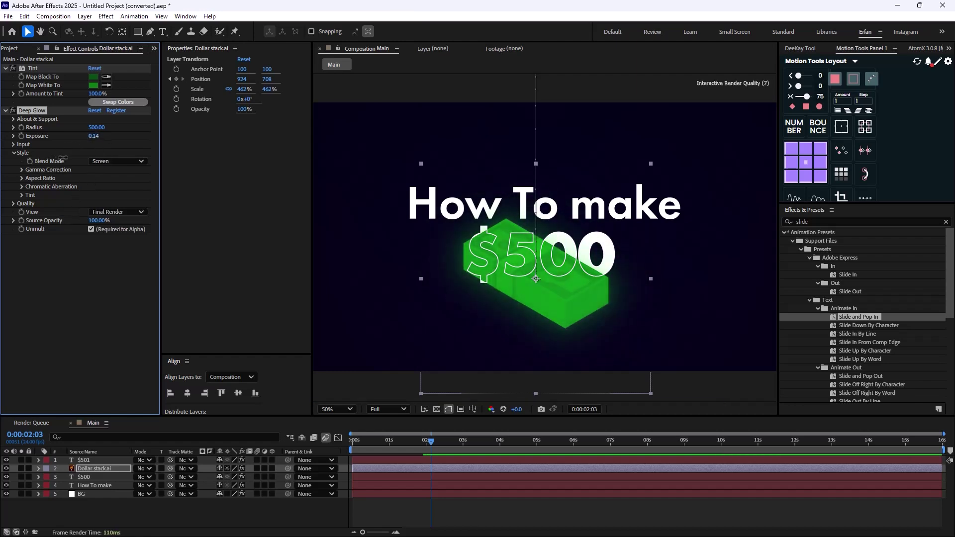
{"action": "left_click", "coordinate": [96, 128]}
{"action": "type", "text": "150"}
{"action": "key", "text": "Return"}
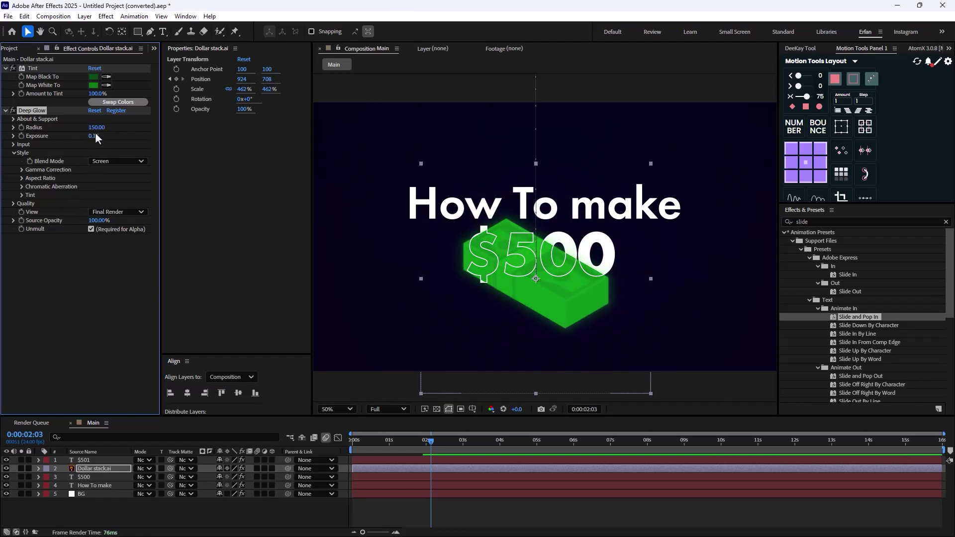
Zoom the viewer to 25% and play the animation from the start.
{"action": "key", "text": "comma"}
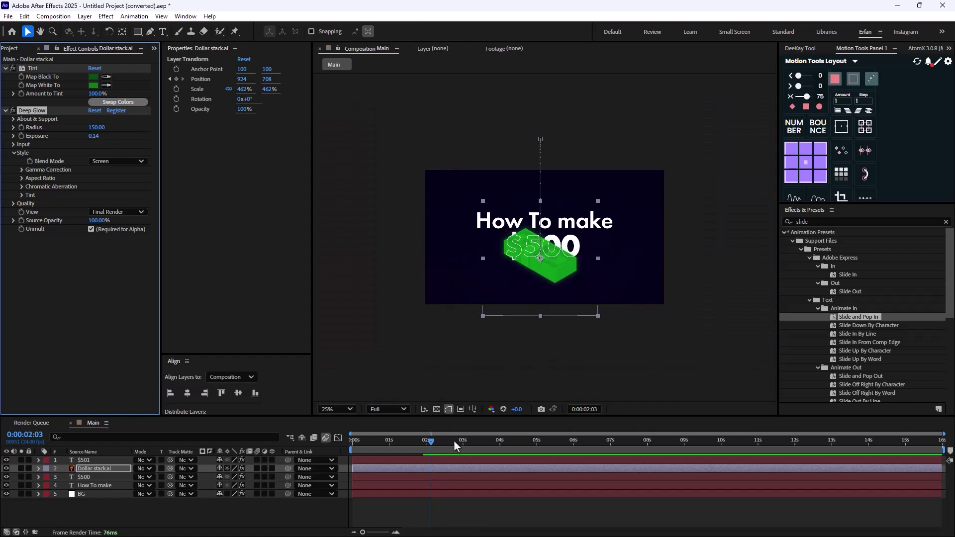
{"action": "left_click", "coordinate": [420, 449]}
{"action": "left_click_drag", "start_coordinate": [421, 449], "coordinate": [317, 454]}
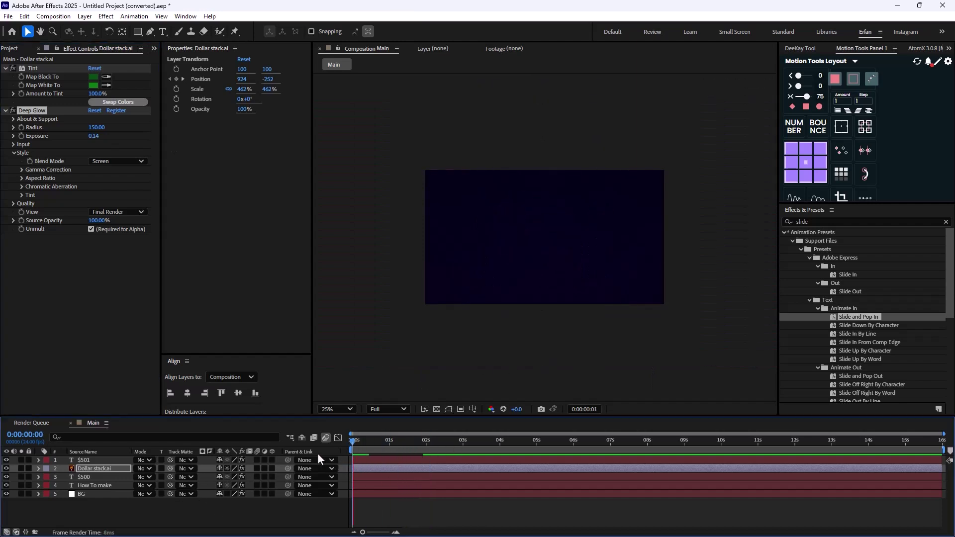
{"action": "left_click", "coordinate": [514, 295]}
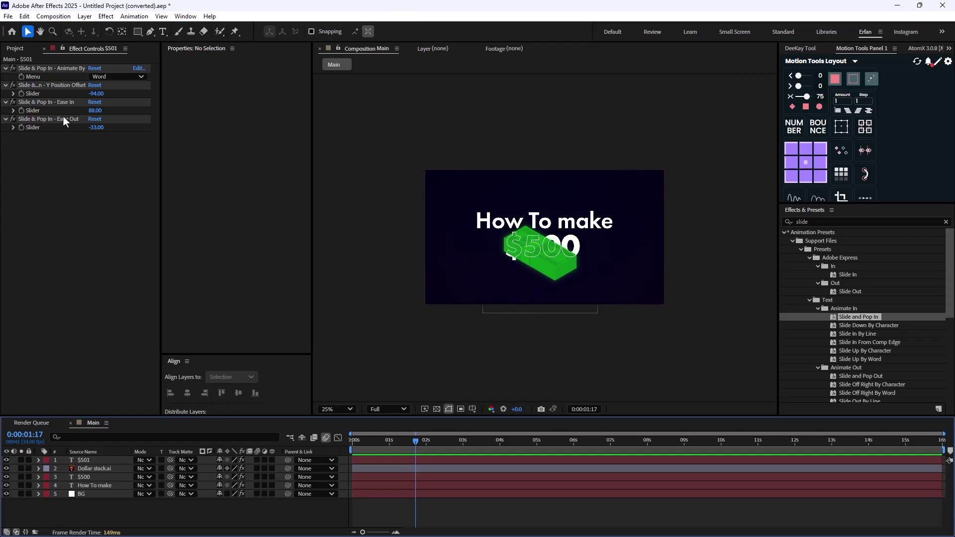
{"action": "left_click", "coordinate": [15, 49]}
Add the Dollar Stack footage to the composition and scale it to 239%.
{"action": "left_click", "coordinate": [57, 228]}
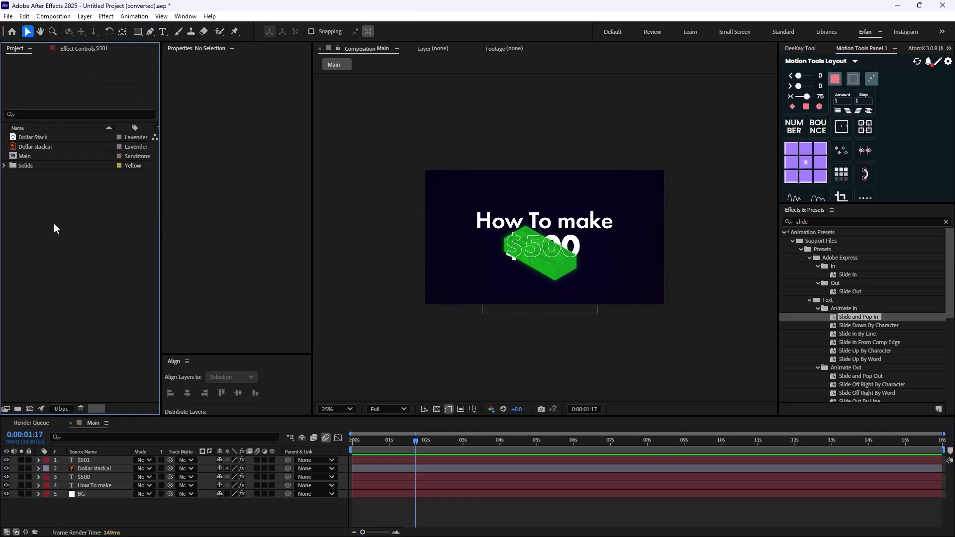
{"action": "left_click", "coordinate": [29, 138]}
{"action": "left_click_drag", "start_coordinate": [38, 139], "coordinate": [546, 255]}
{"action": "key", "text": "s"}
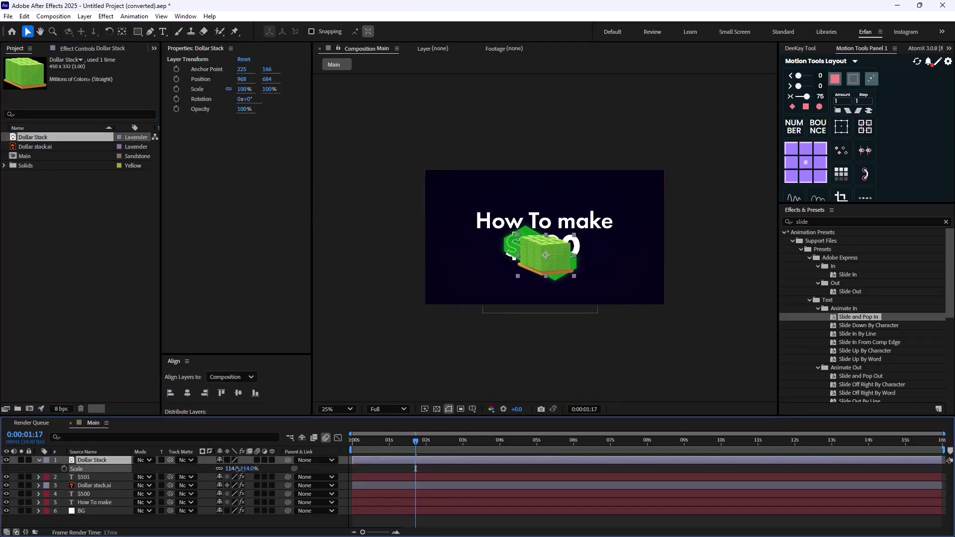
{"action": "left_click_drag", "start_coordinate": [233, 469], "coordinate": [302, 468]}
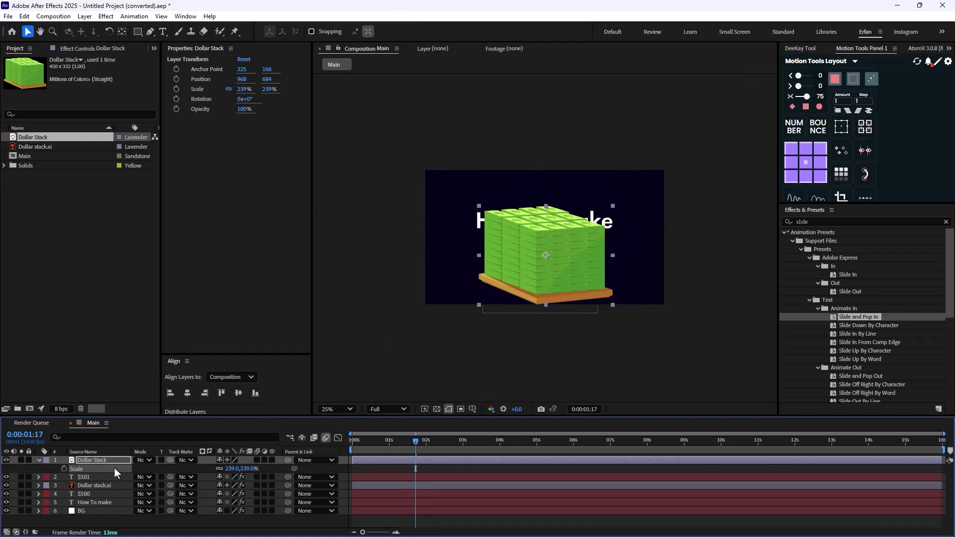
Copy Tint and Deep Glow from Dollar stack.ai and paste them onto Dollar Stack.
{"action": "left_click", "coordinate": [97, 485]}
{"action": "left_click", "coordinate": [59, 48]}
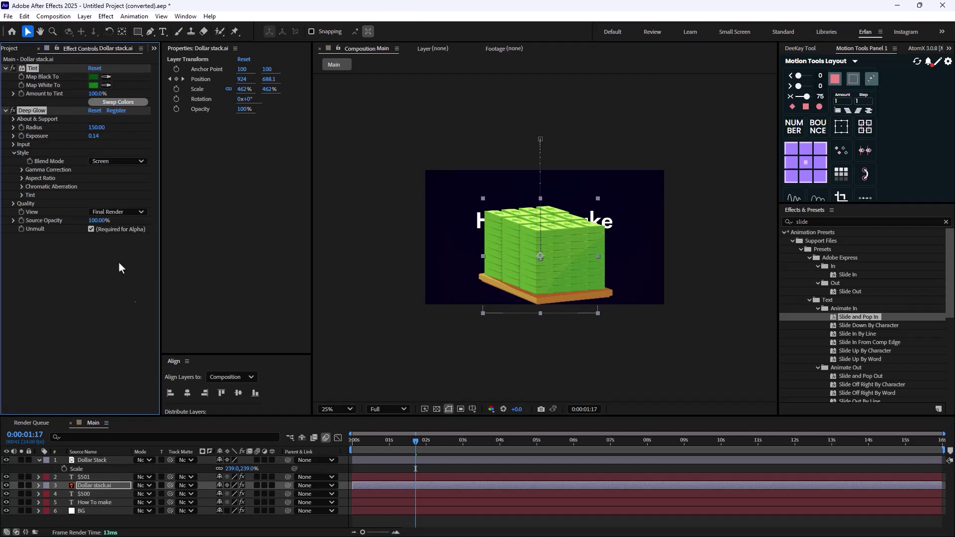
{"action": "left_click", "coordinate": [101, 462]}
{"action": "key", "text": "ctrl+v"}
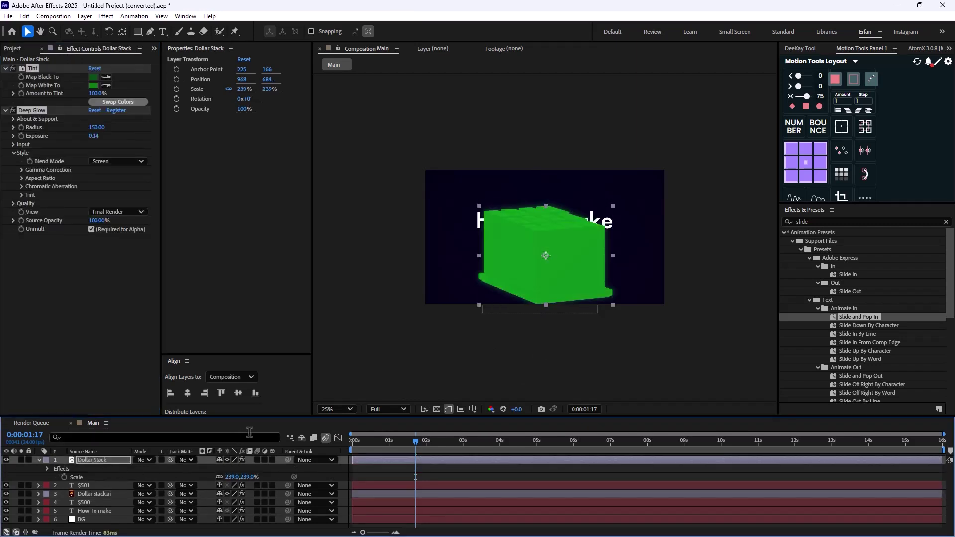
{"action": "scroll", "coordinate": [534, 324], "scroll_direction": "up", "scroll_amount": 1}
{"action": "scroll", "coordinate": [535, 324], "scroll_direction": "down", "scroll_amount": 1}
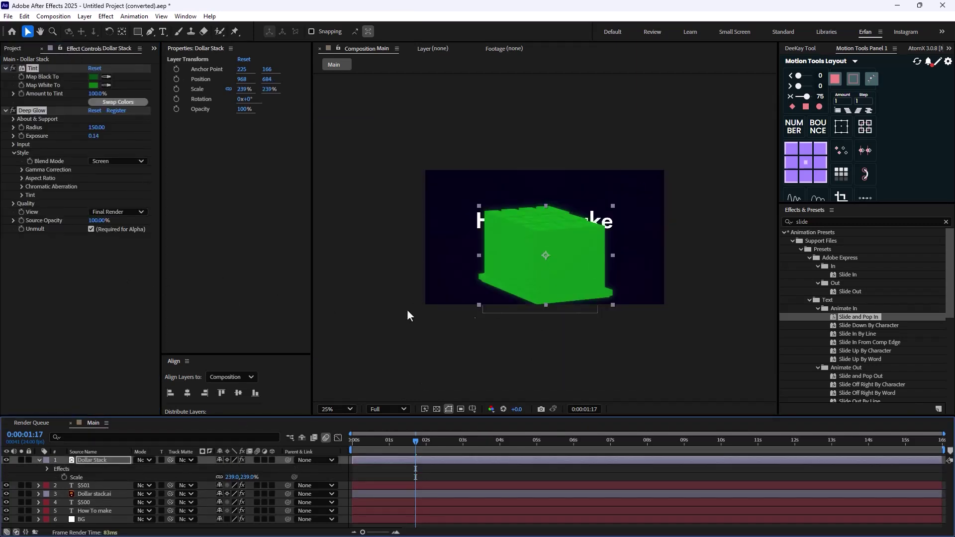
{"action": "left_click", "coordinate": [127, 306]}
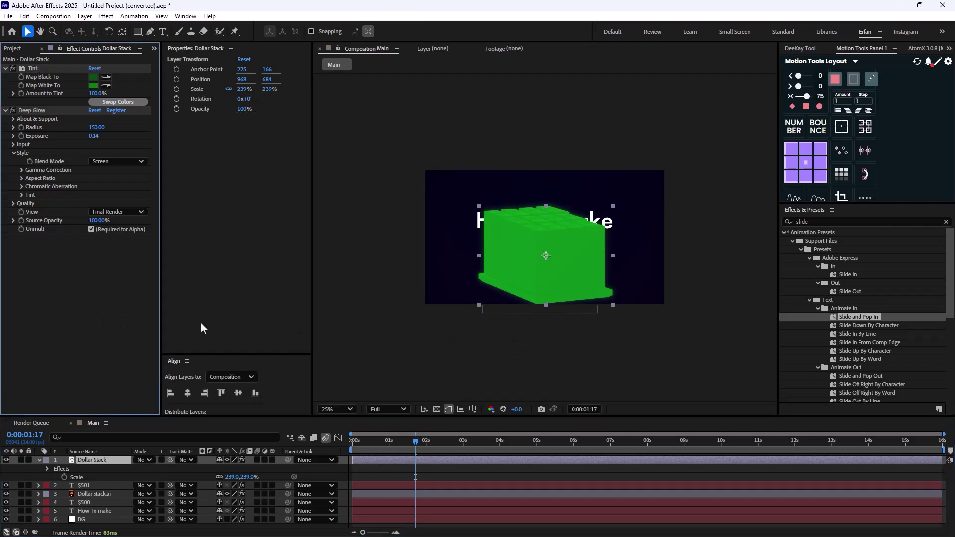
{"action": "left_click", "coordinate": [39, 460]}
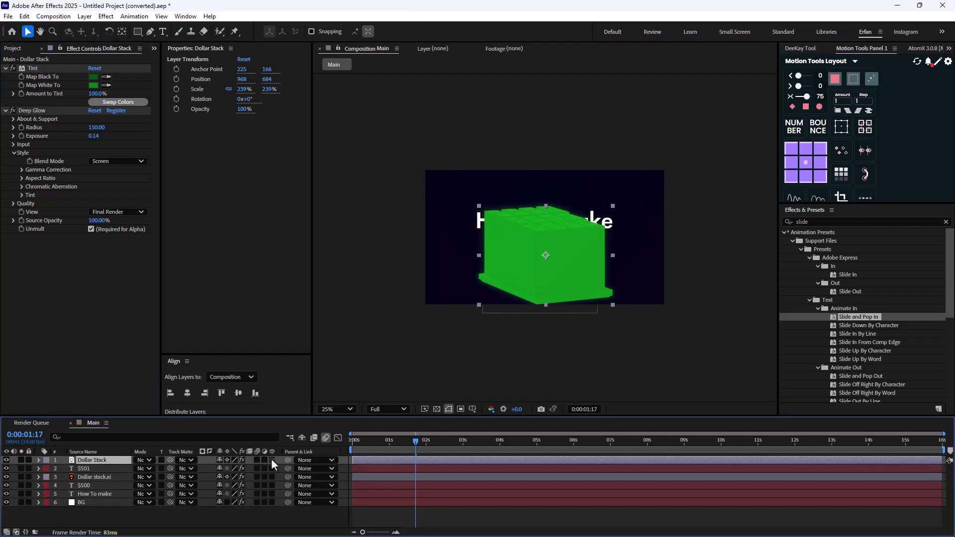
Make the top four layers 3D and switch the renderer from Advanced 3D to Classic 3D.
{"action": "left_click_drag", "start_coordinate": [271, 460], "coordinate": [272, 491]}
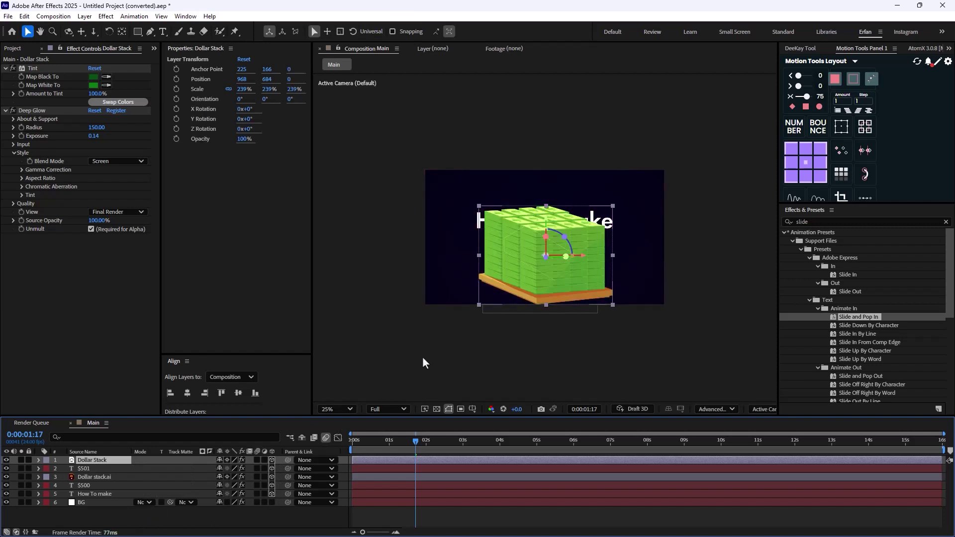
{"action": "key", "text": "period"}
{"action": "key", "text": "period"}
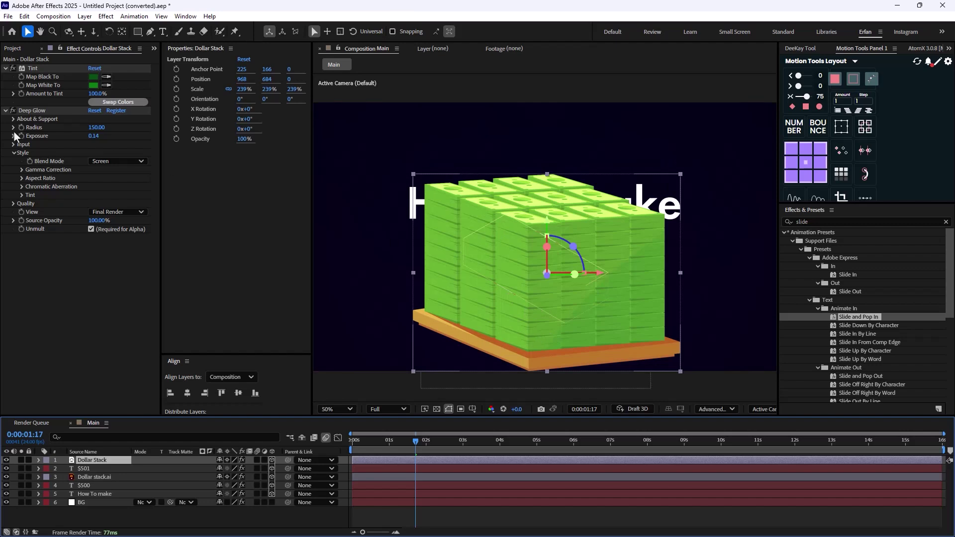
{"action": "left_click", "coordinate": [717, 410]}
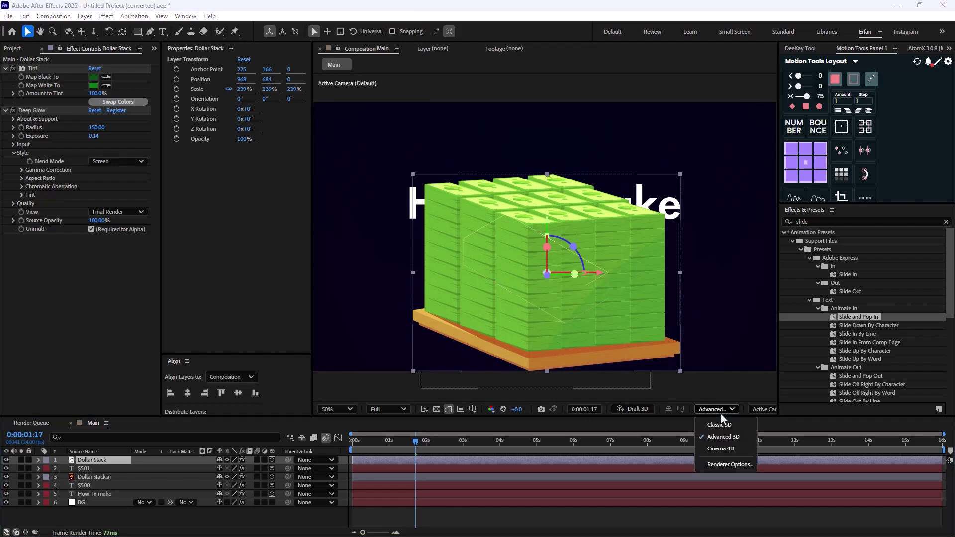
{"action": "left_click", "coordinate": [719, 425]}
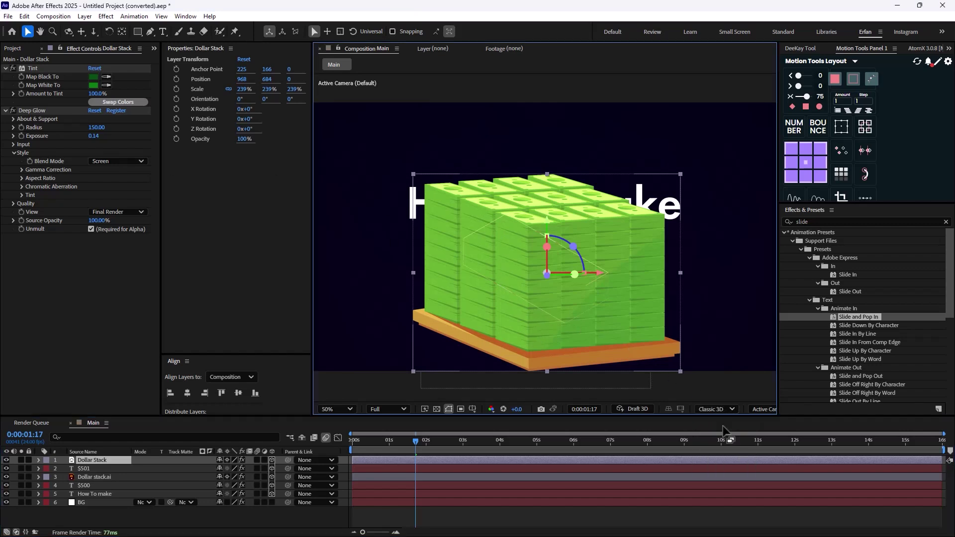
{"action": "key", "text": "comma"}
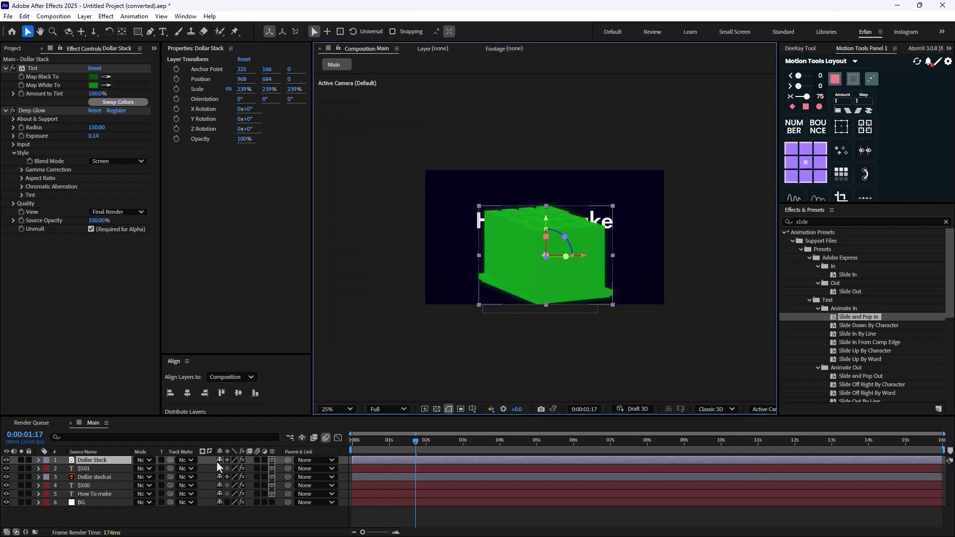
Create Camera 1 using the 35mm lens preset.
{"action": "right_click", "coordinate": [142, 511]}
{"action": "mouse_move", "coordinate": [250, 390]}
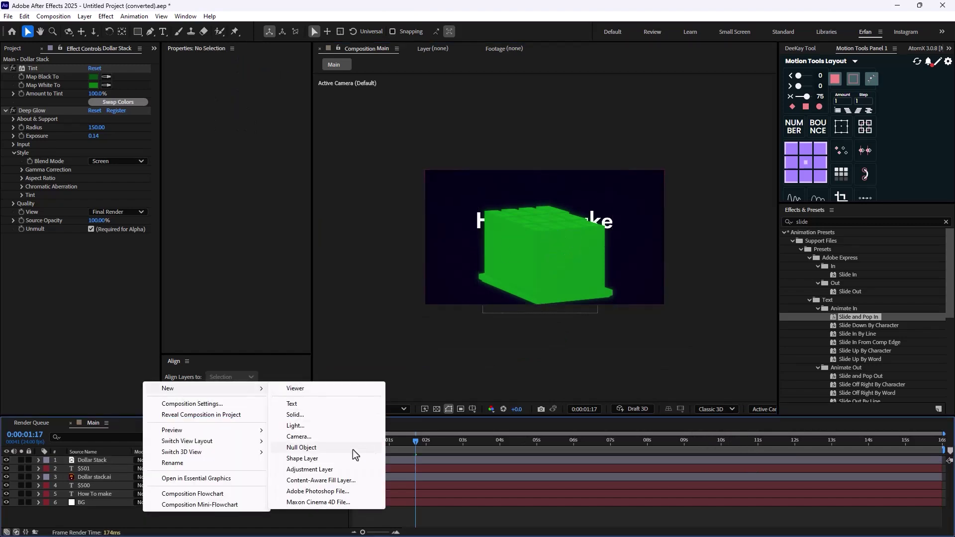
{"action": "left_click", "coordinate": [316, 437]}
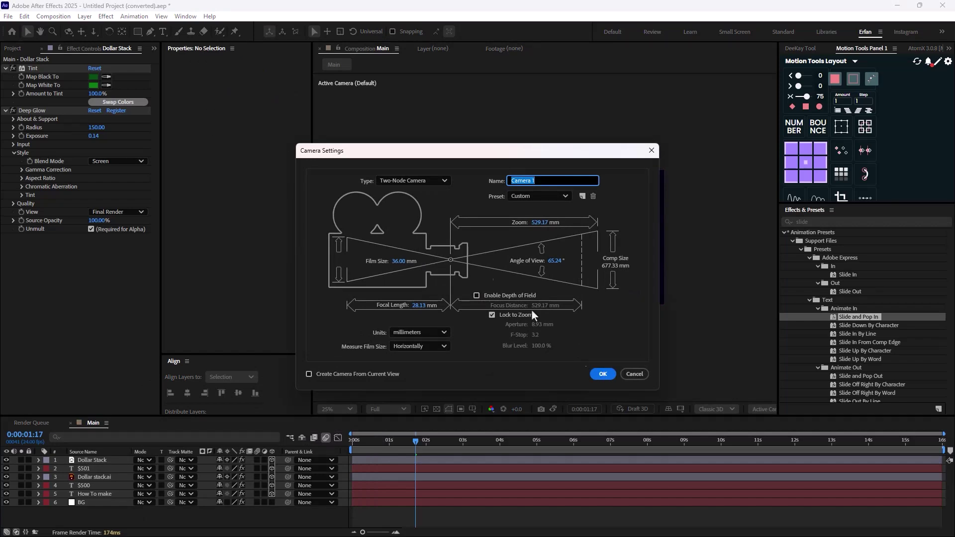
{"action": "left_click", "coordinate": [532, 201]}
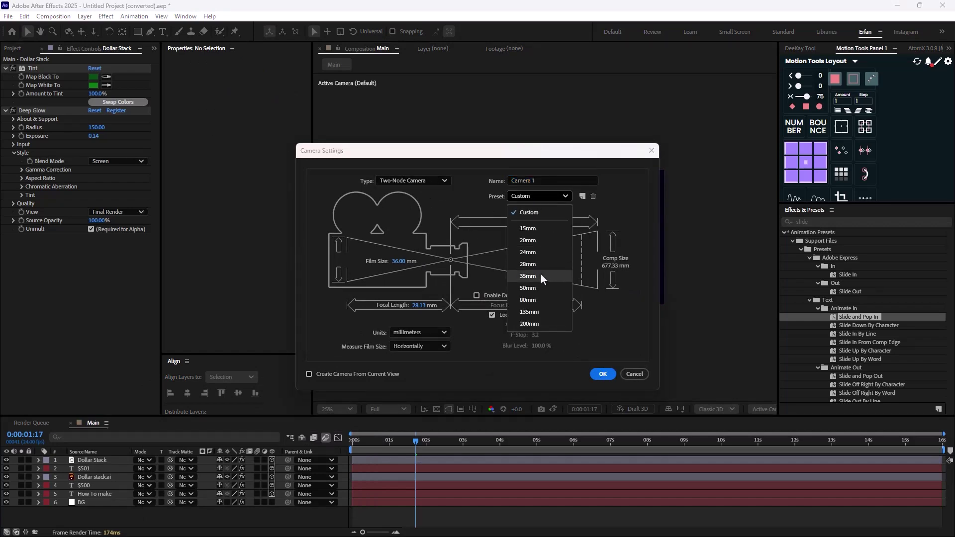
{"action": "left_click", "coordinate": [539, 266]}
{"action": "left_click", "coordinate": [602, 374]}
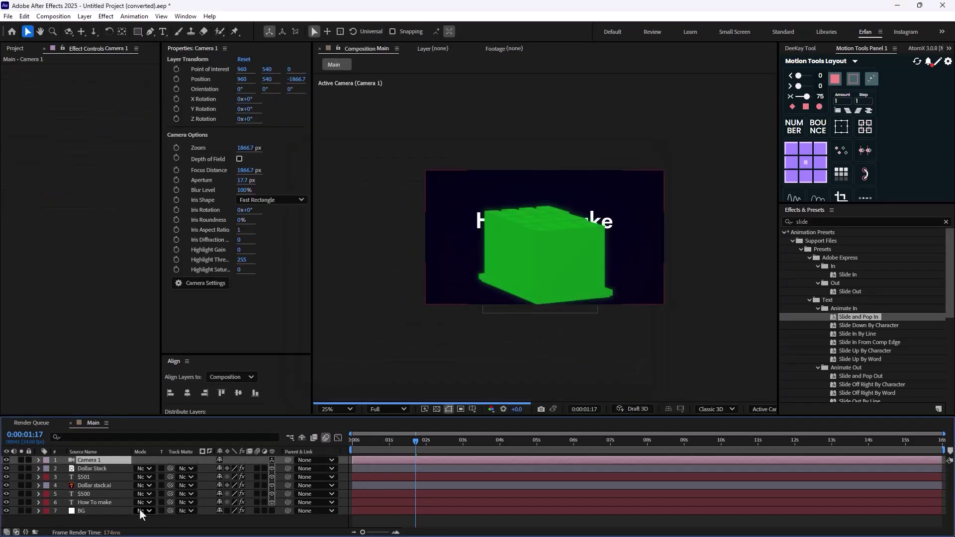
Add a null object layer named Controller.
{"action": "right_click", "coordinate": [142, 520]}
{"action": "mouse_move", "coordinate": [254, 397]}
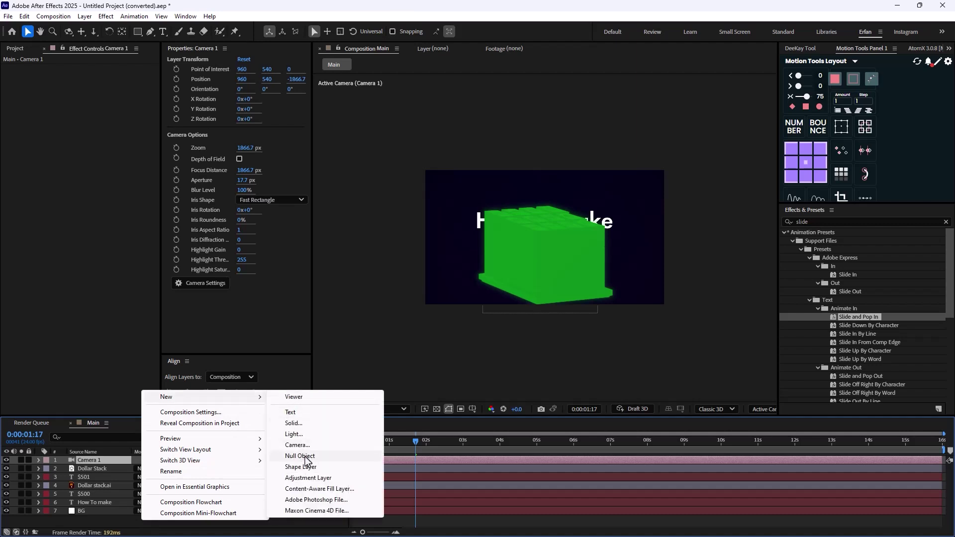
{"action": "left_click", "coordinate": [309, 460]}
{"action": "key", "text": "Return"}
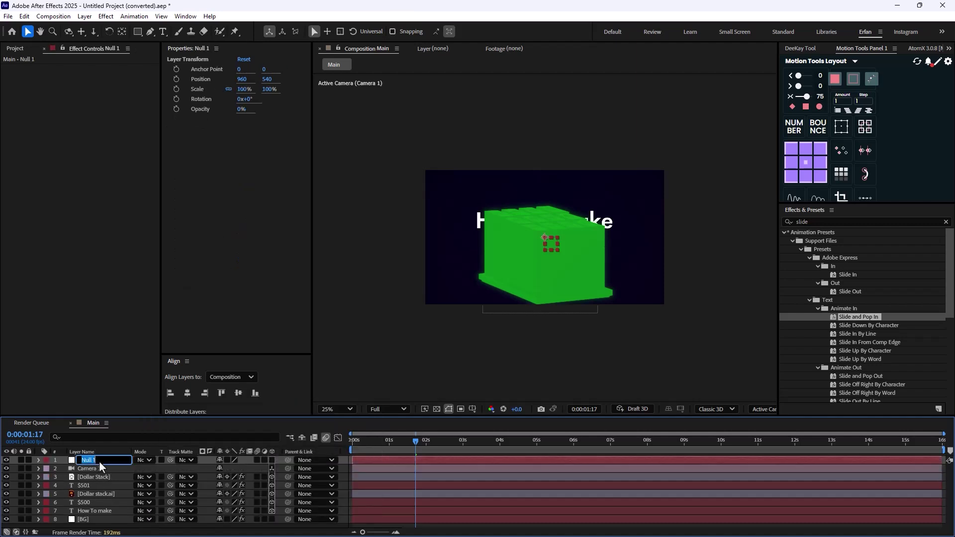
{"action": "type", "text": "Controller"}
{"action": "key", "text": "Return"}
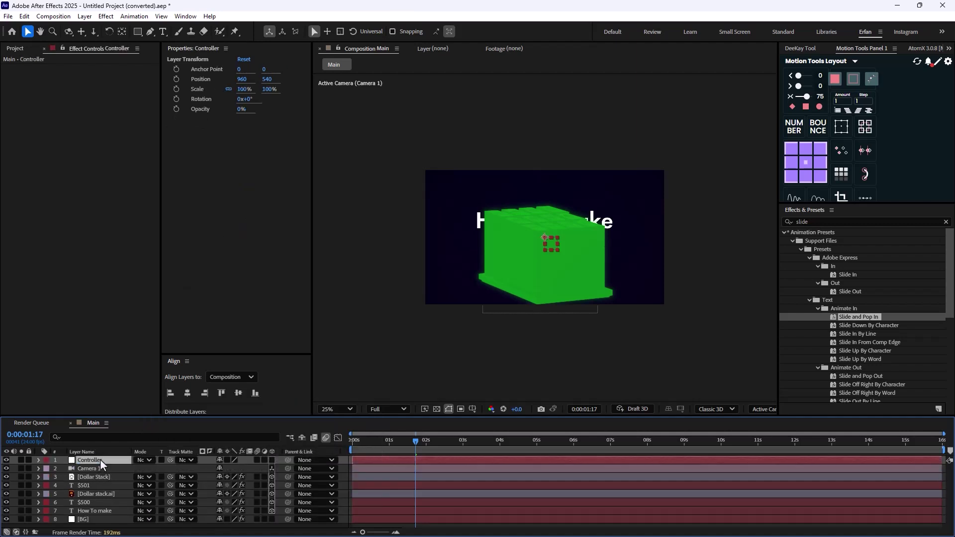
Parent Camera 1 to the Controller null.
{"action": "left_click", "coordinate": [100, 468]}
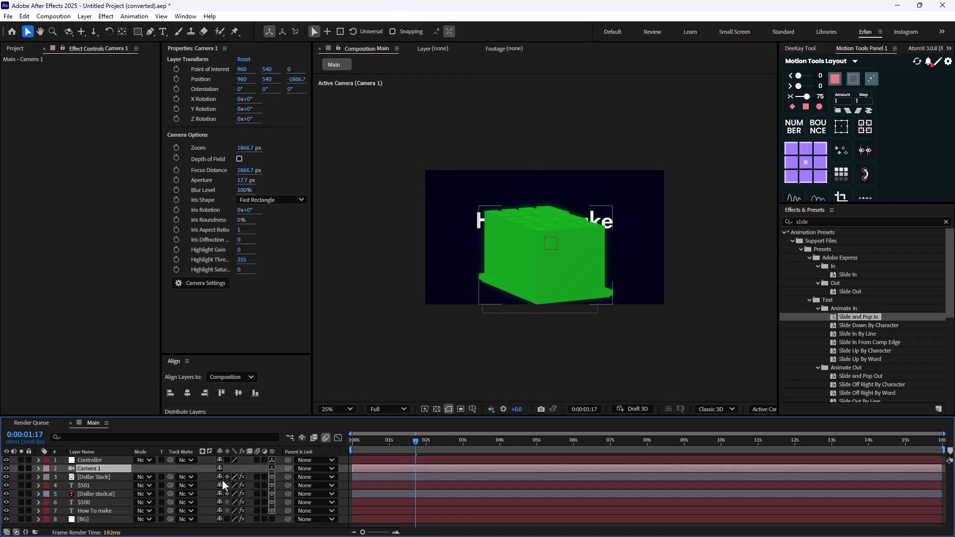
{"action": "left_click_drag", "start_coordinate": [287, 468], "coordinate": [84, 461]}
{"action": "left_click", "coordinate": [88, 461]}
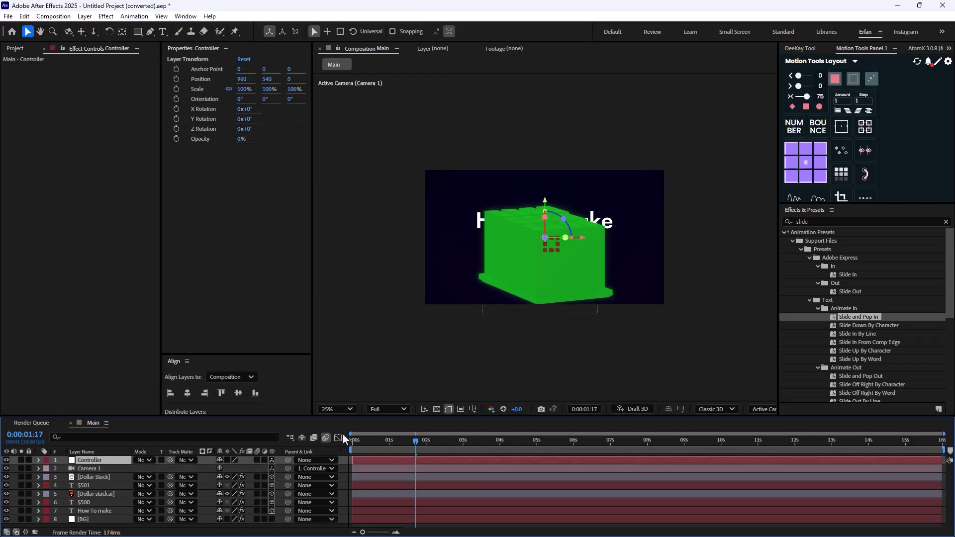
{"action": "scroll", "coordinate": [559, 259], "scroll_direction": "down", "scroll_amount": 1}
{"action": "left_click", "coordinate": [100, 493]}
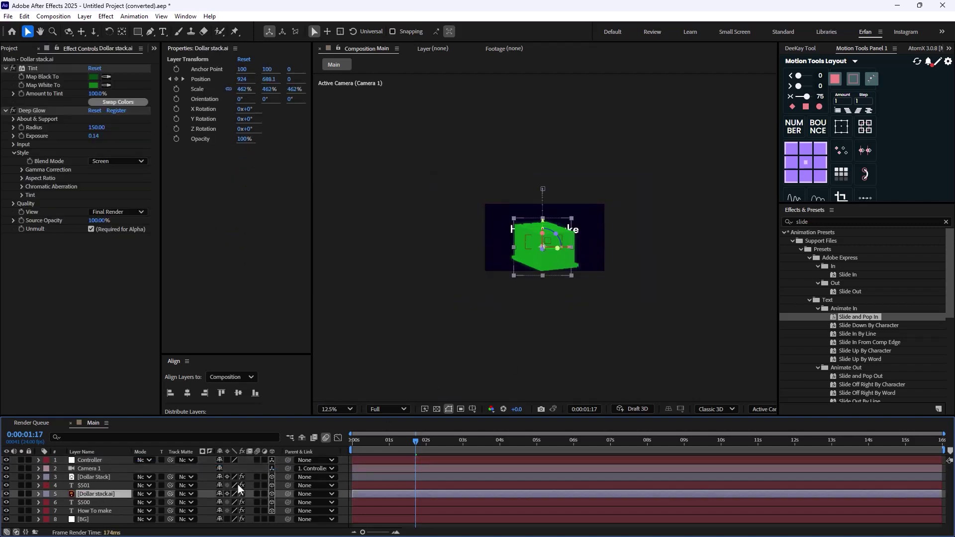
Move Dollar Stack below the frame and set a Controller position keyframe at 0 s.
{"action": "left_click", "coordinate": [99, 477]}
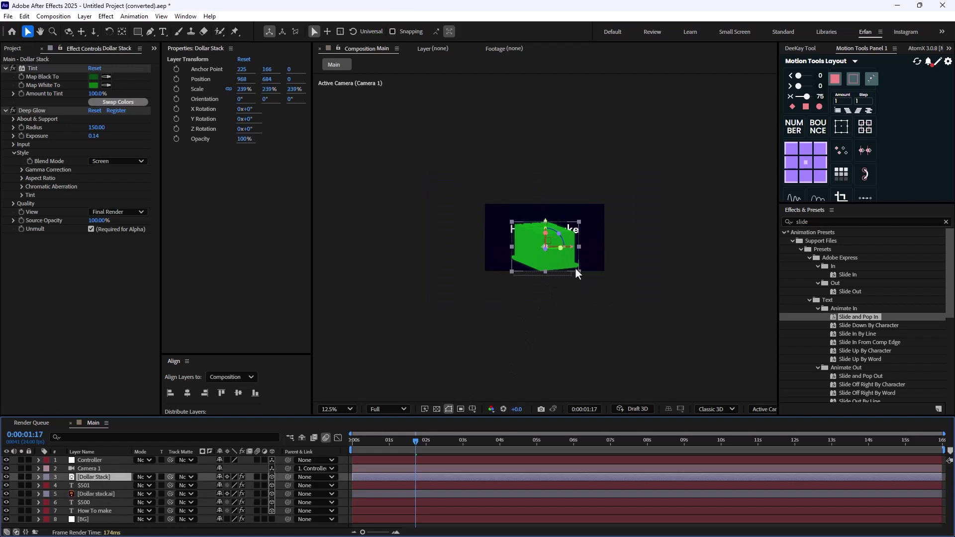
{"action": "left_click_drag", "start_coordinate": [545, 233], "coordinate": [544, 299]}
{"action": "key", "text": "Home"}
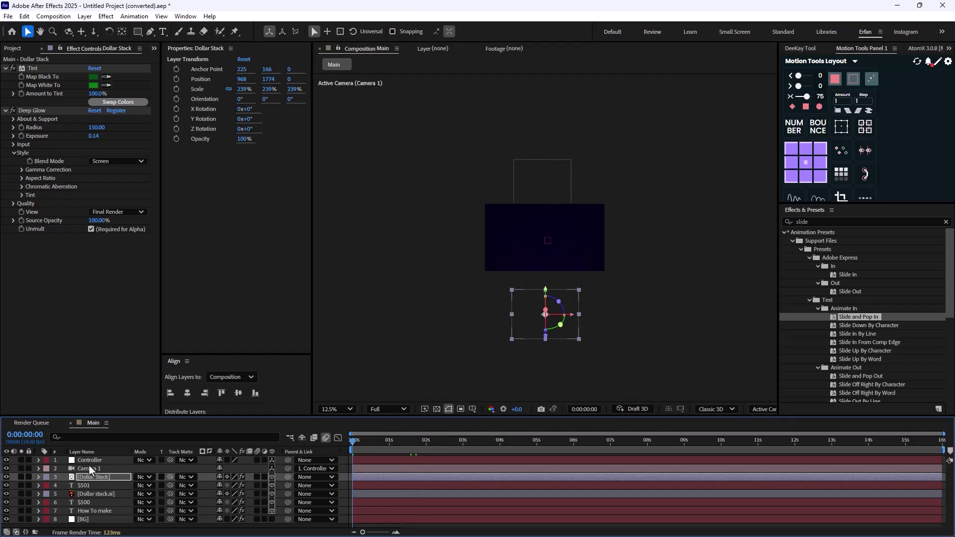
{"action": "left_click", "coordinate": [92, 461]}
{"action": "key", "text": "alt+shift+p"}
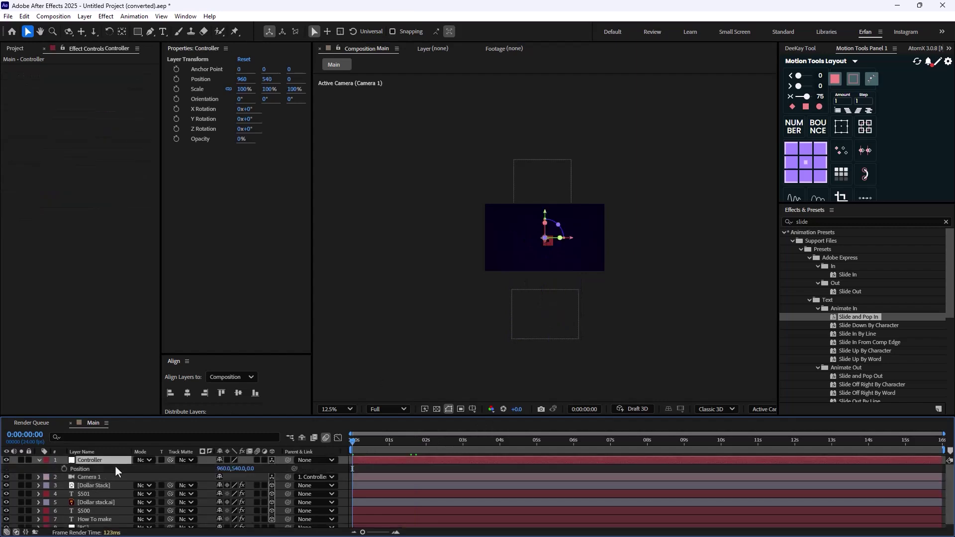
At 2 seconds, push Controller's Z position to about 143.5 and preview the camera move.
{"action": "left_click_drag", "start_coordinate": [362, 444], "coordinate": [425, 452]}
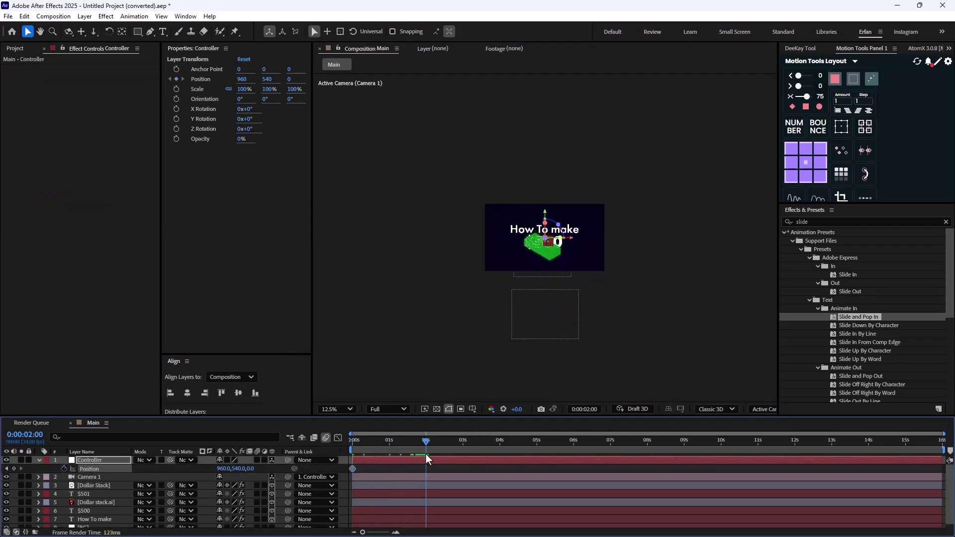
{"action": "left_click_drag", "start_coordinate": [250, 468], "coordinate": [335, 470]}
{"action": "key", "text": "space"}
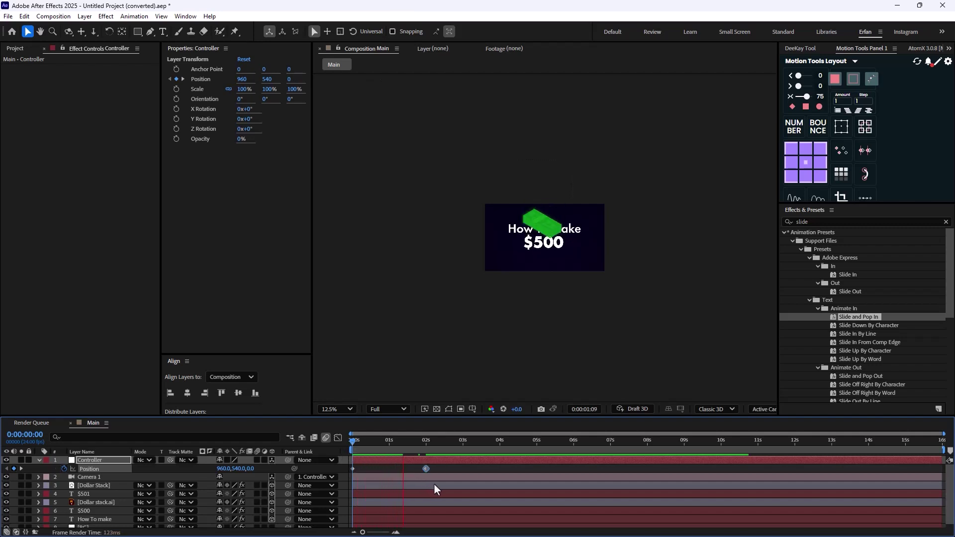
{"action": "key", "text": "space"}
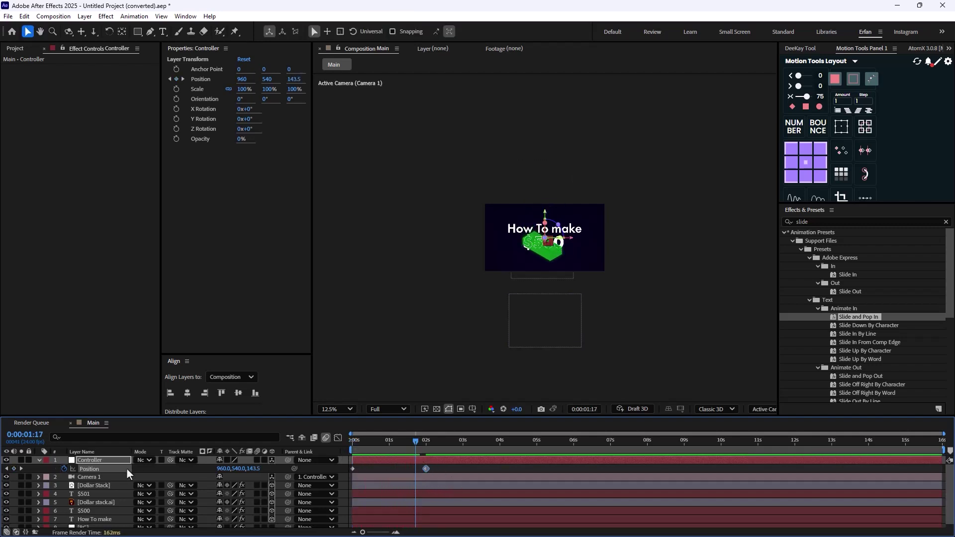
{"action": "left_click", "coordinate": [103, 460]}
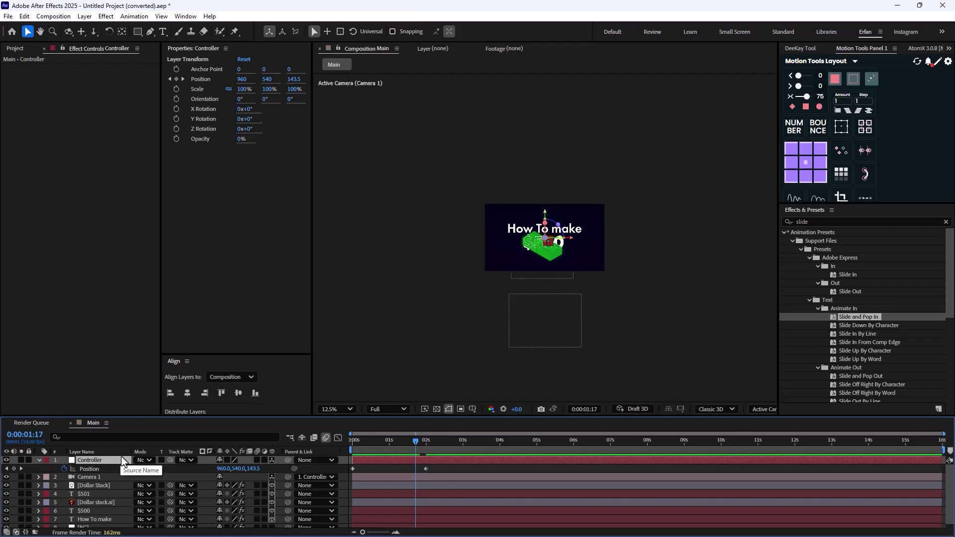
Duplicate Controller as Controller 2 and make Controller its child.
{"action": "key", "text": "ctrl+d"}
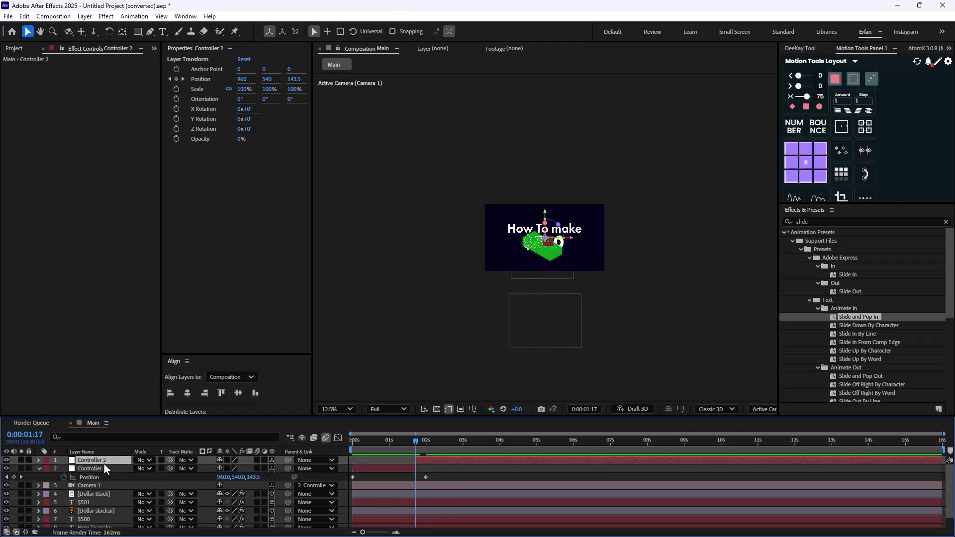
{"action": "key", "text": "p"}
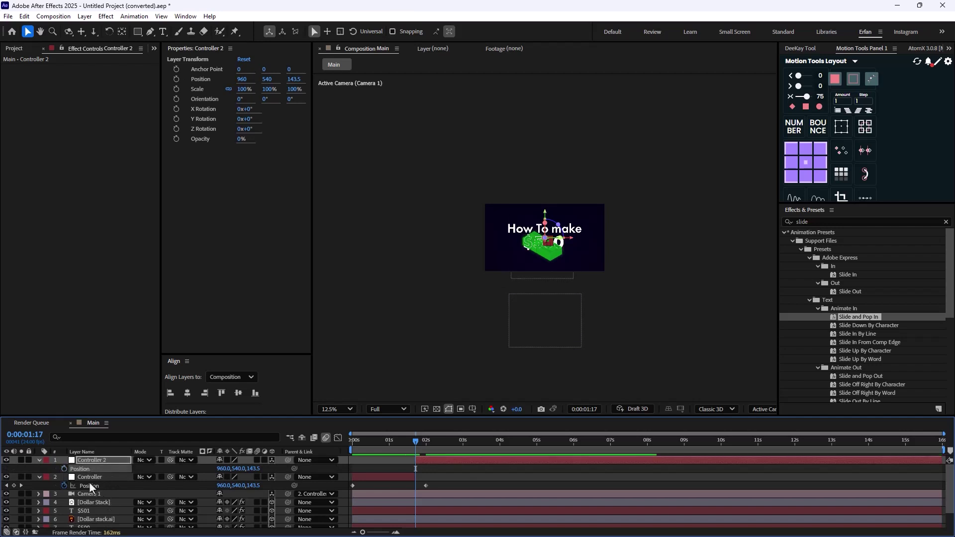
{"action": "left_click", "coordinate": [88, 486]}
{"action": "left_click_drag", "start_coordinate": [288, 476], "coordinate": [103, 462]}
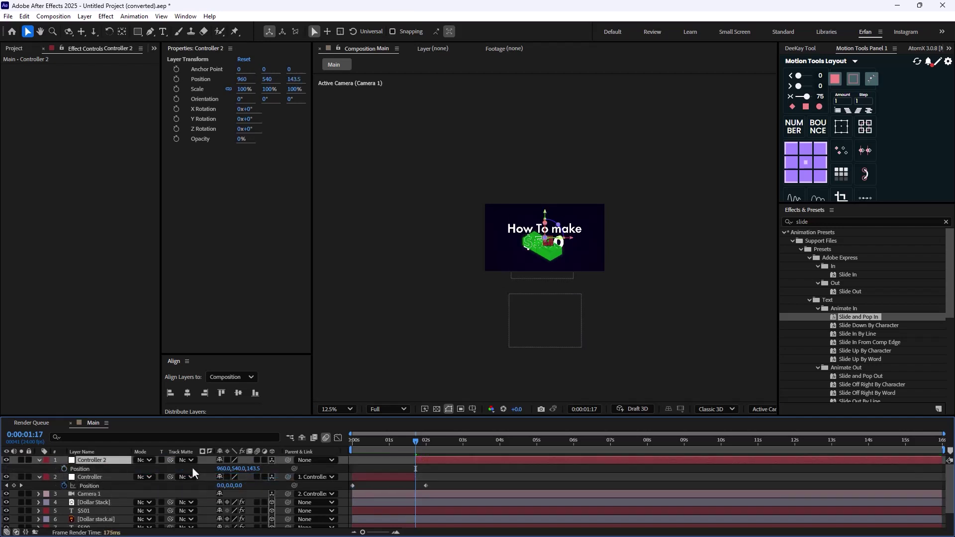
{"action": "left_click", "coordinate": [39, 459]}
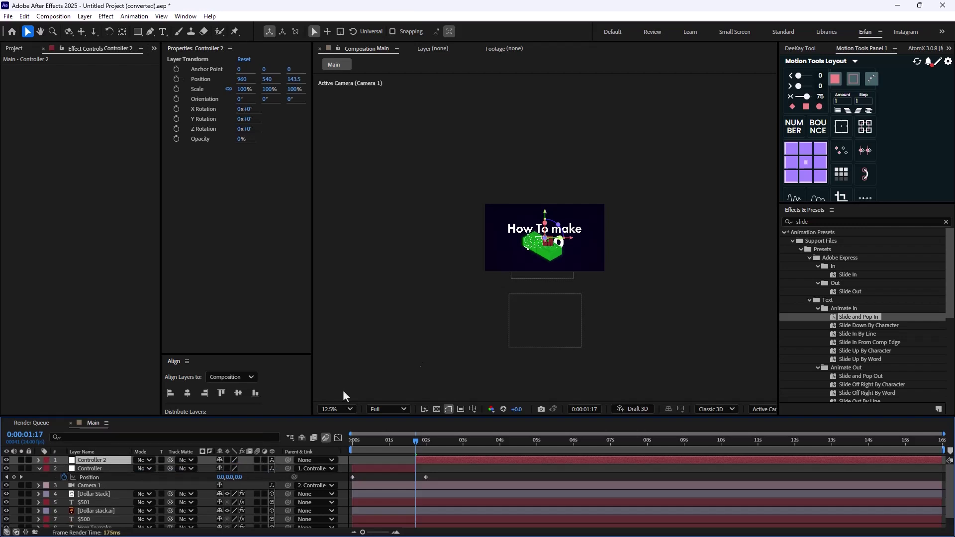
{"action": "scroll", "coordinate": [563, 293], "scroll_direction": "up", "scroll_amount": 2}
{"action": "scroll", "coordinate": [562, 293], "scroll_direction": "up", "scroll_amount": 2}
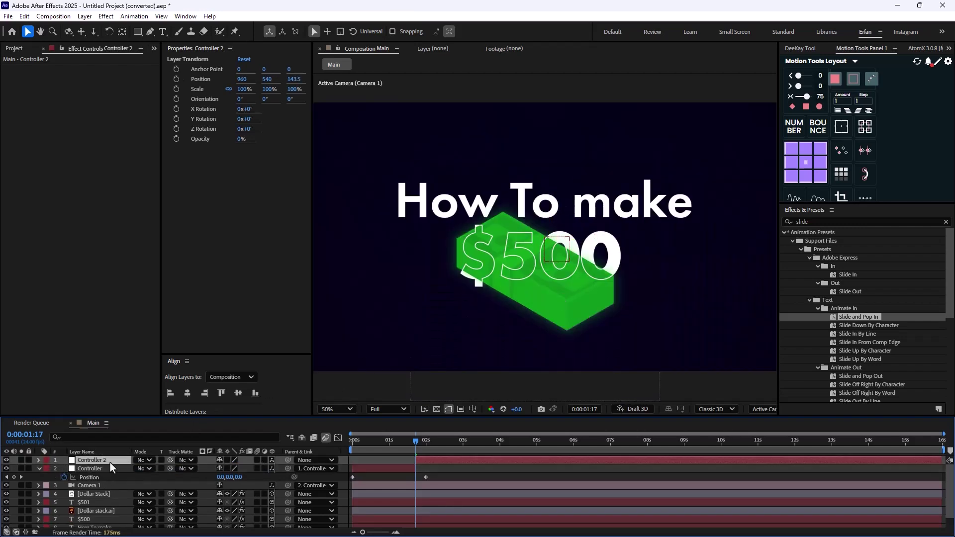
{"action": "left_click", "coordinate": [413, 444]}
{"action": "left_click", "coordinate": [413, 444]}
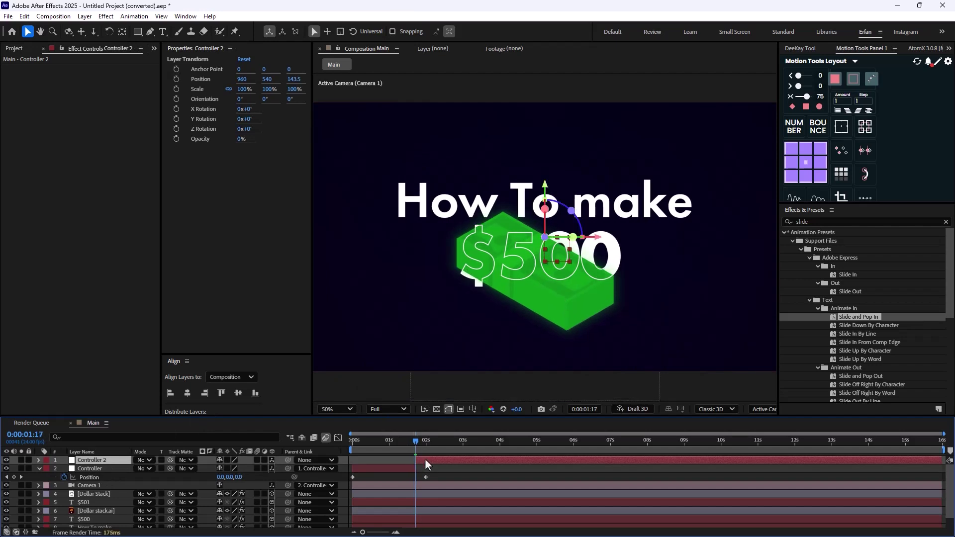
Keyframe Controller 2's Y position from 540 to 1636 at 2:13, with Easy Ease on both keyframes.
{"action": "key", "text": "p"}
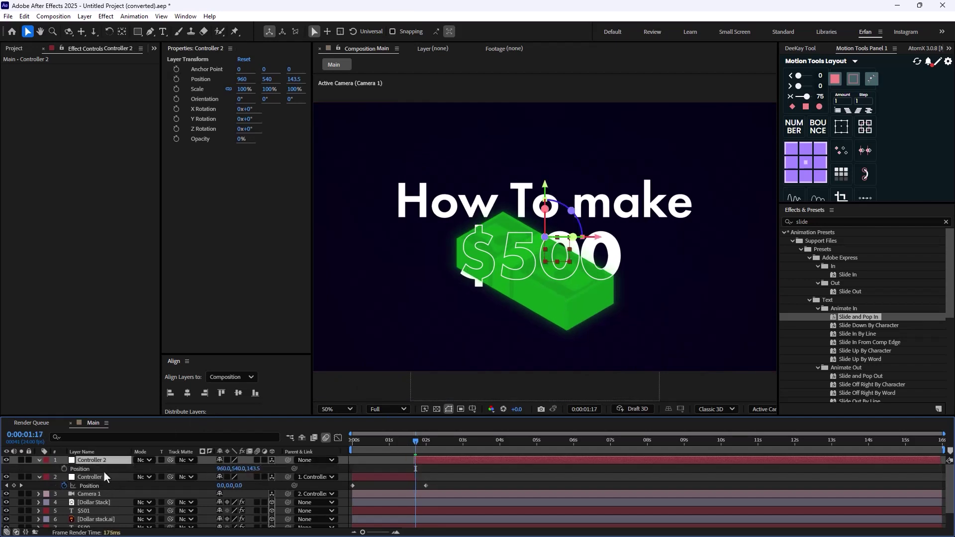
{"action": "left_click", "coordinate": [63, 470]}
{"action": "scroll", "coordinate": [472, 310], "scroll_direction": "down", "scroll_amount": 2}
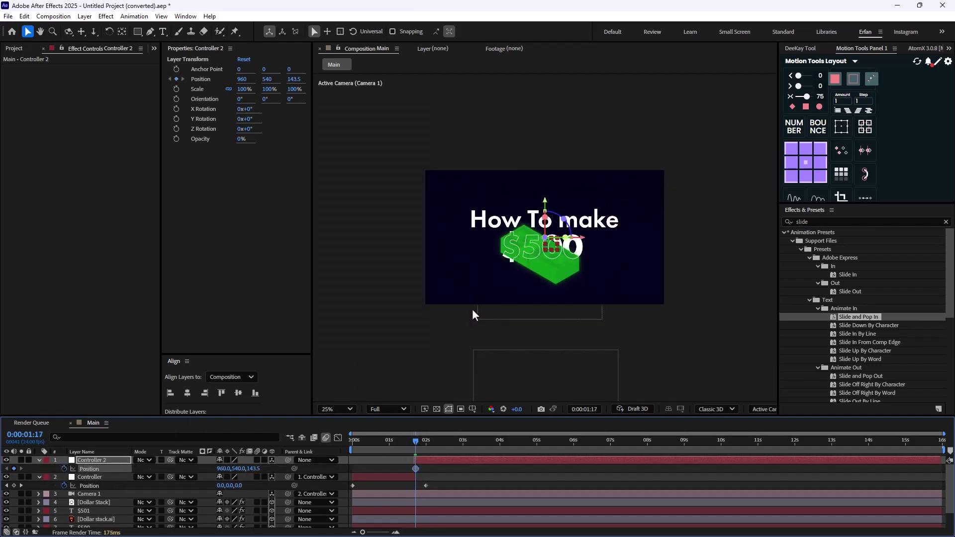
{"action": "key", "text": "space"}
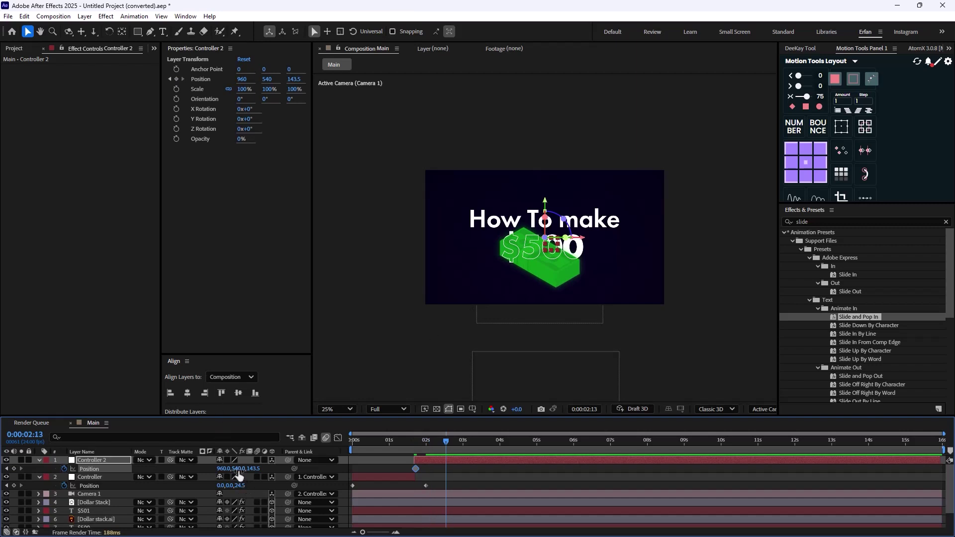
{"action": "left_click_drag", "start_coordinate": [237, 469], "coordinate": [892, 363]}
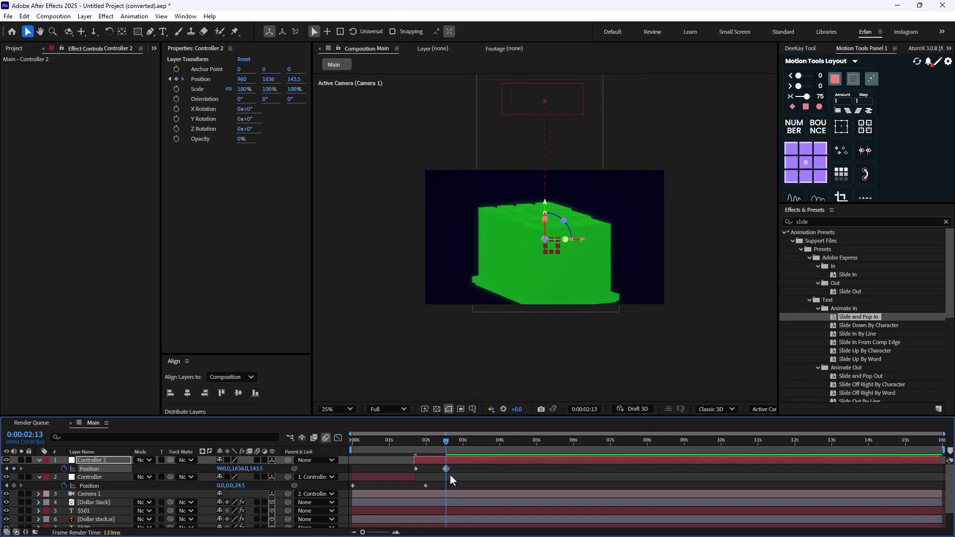
{"action": "left_click_drag", "start_coordinate": [455, 463], "coordinate": [415, 472]}
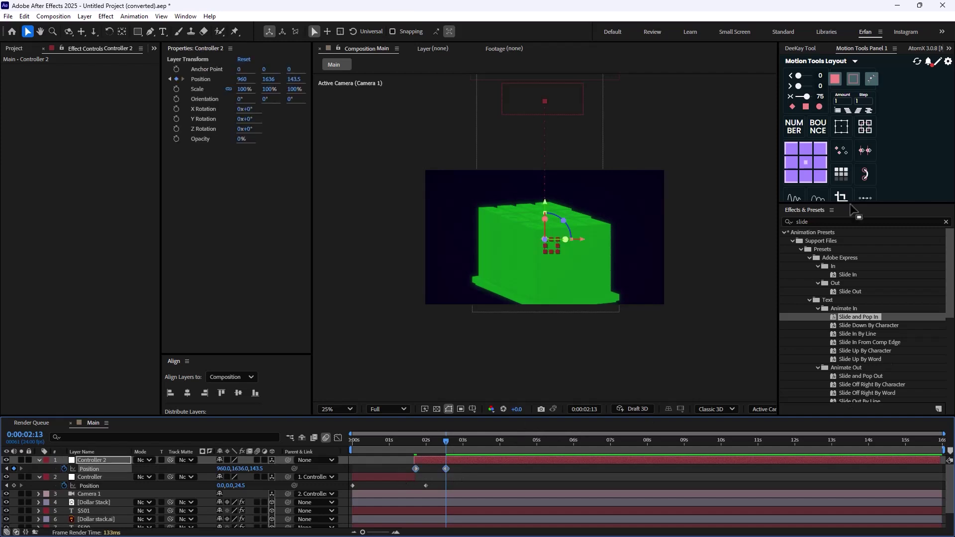
{"action": "left_click", "coordinate": [817, 105]}
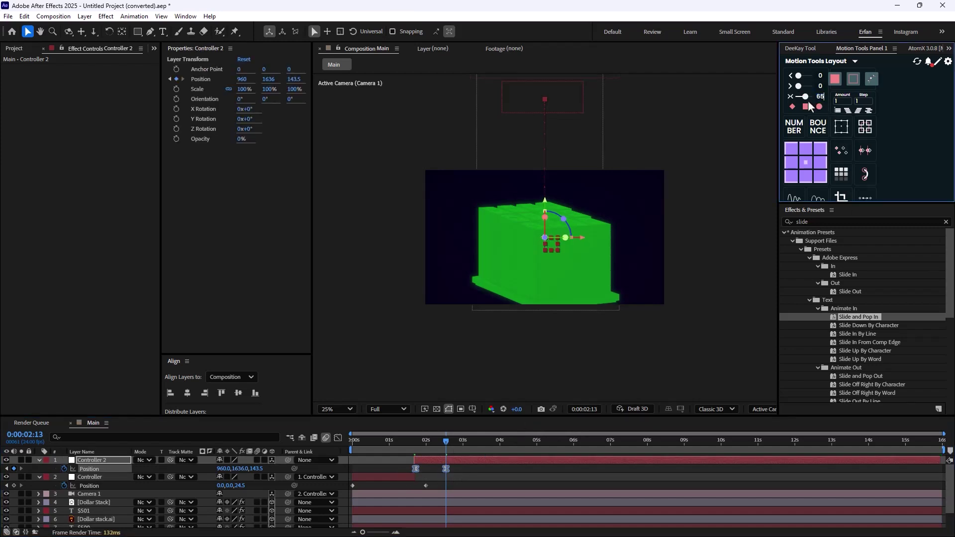
{"action": "left_click", "coordinate": [467, 471]}
{"action": "left_click_drag", "start_coordinate": [439, 442], "coordinate": [381, 452]}
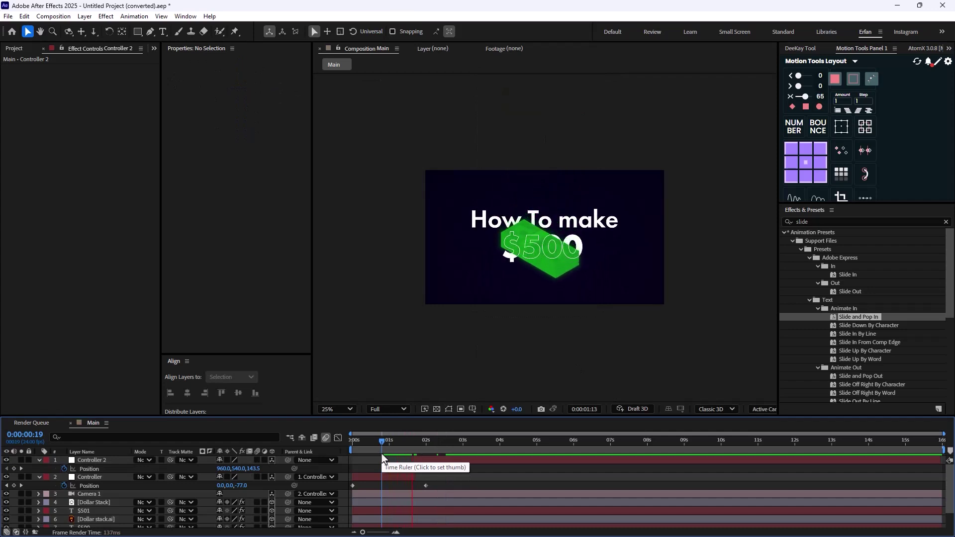
Split Dollar stack.ai at the 1:17 keyframe and parent layer 6 to layer 7.
{"action": "key", "text": "space"}
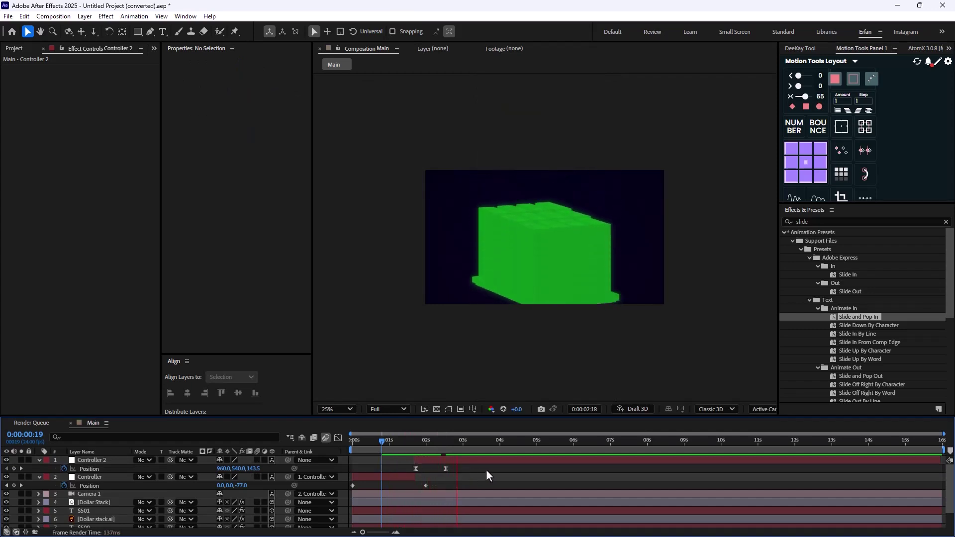
{"action": "left_click_drag", "start_coordinate": [465, 439], "coordinate": [391, 452]}
{"action": "key", "text": "space"}
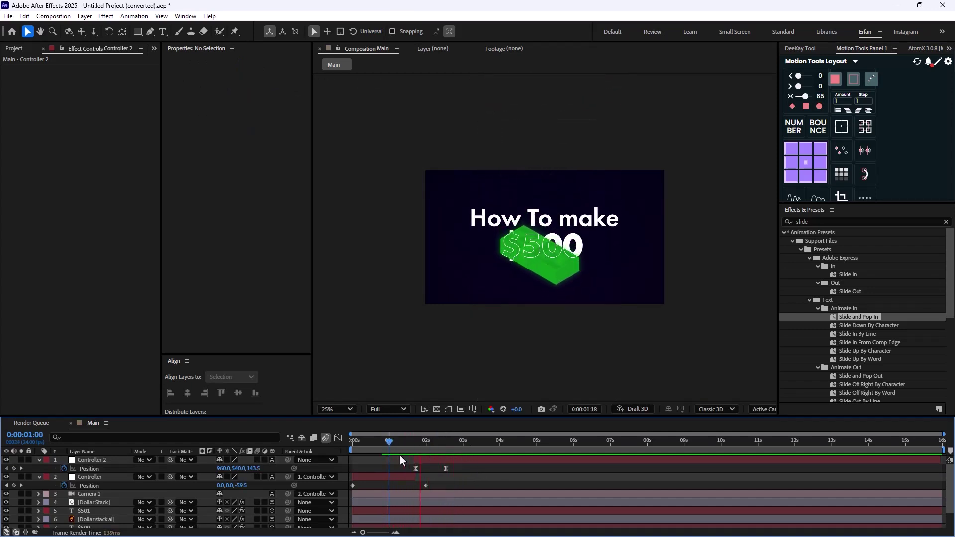
{"action": "left_click", "coordinate": [414, 453]}
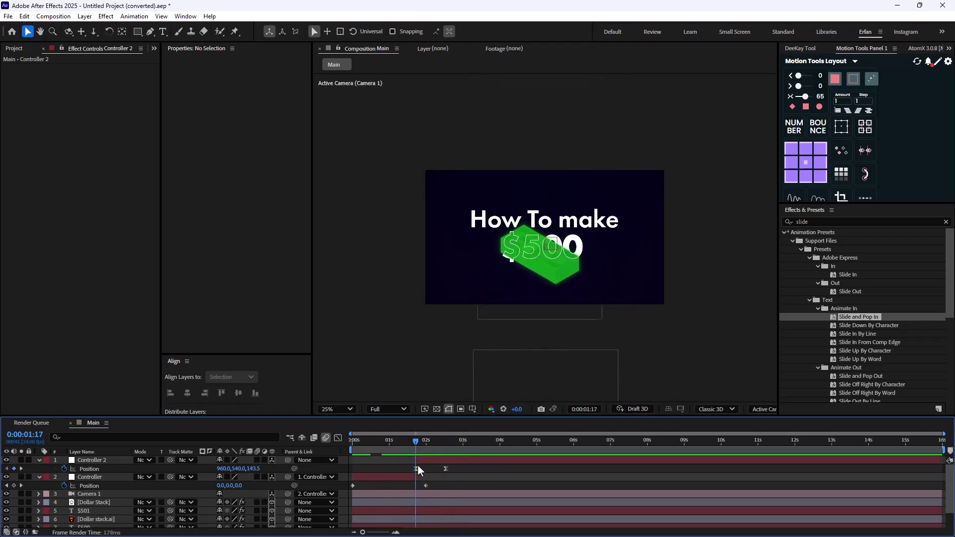
{"action": "scroll", "coordinate": [98, 507], "scroll_direction": "down", "scroll_amount": 1}
{"action": "left_click", "coordinate": [102, 498]}
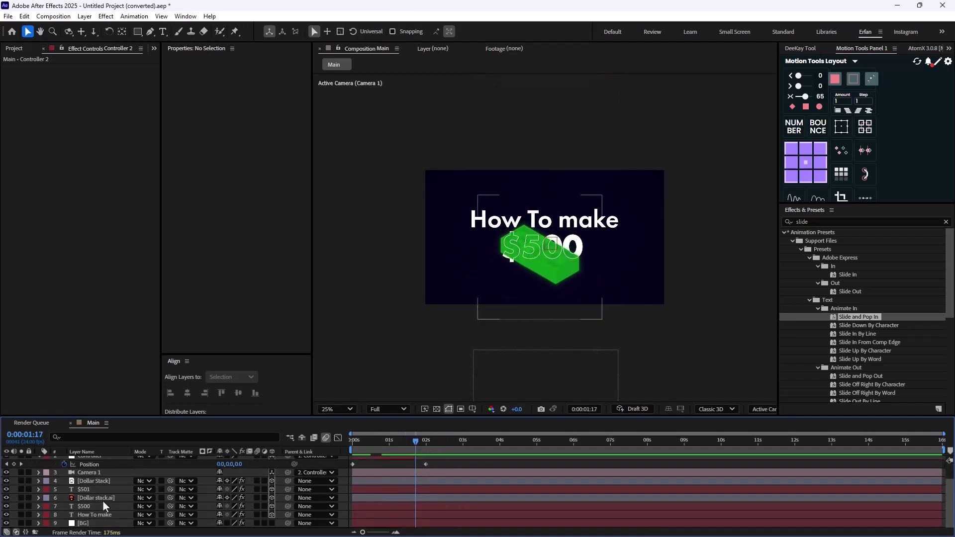
{"action": "key", "text": "p"}
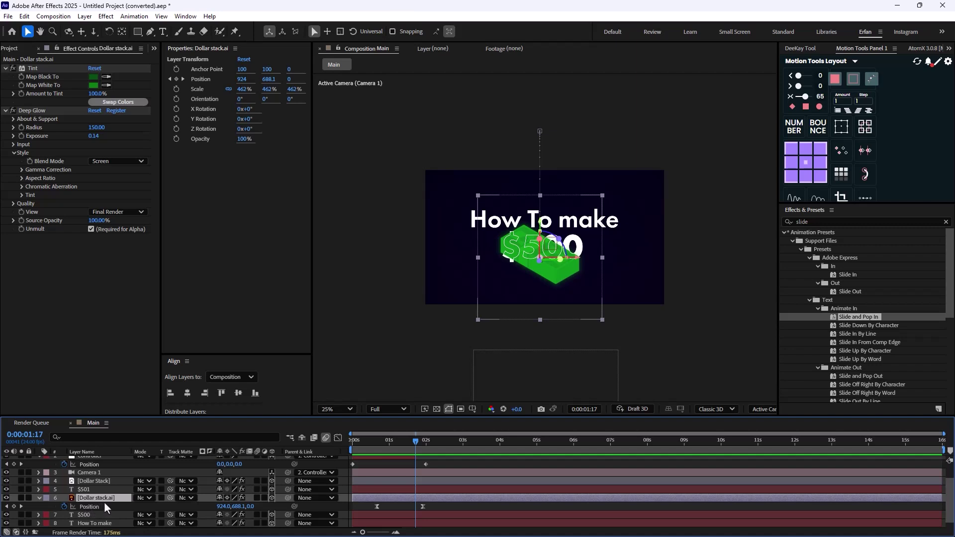
{"action": "key", "text": "ctrl+shift+d"}
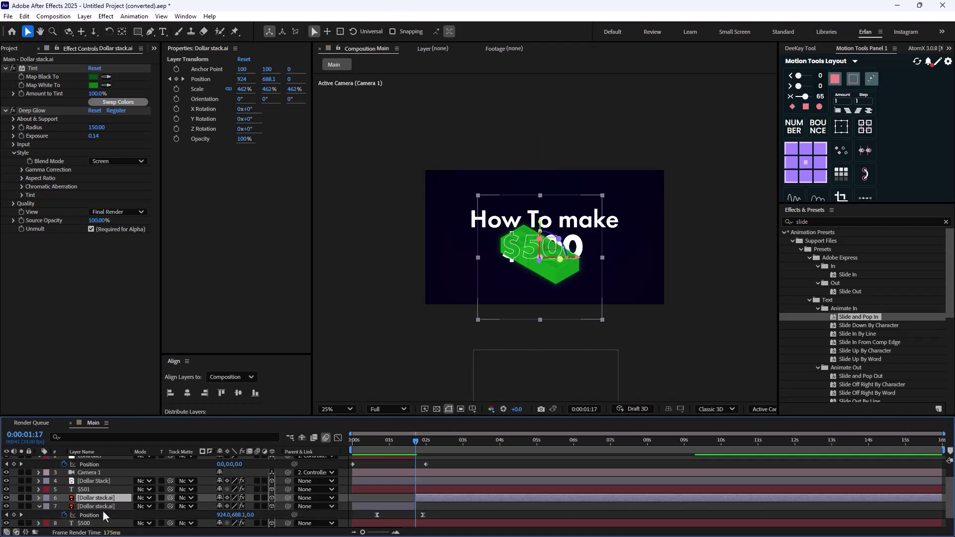
{"action": "left_click_drag", "start_coordinate": [287, 498], "coordinate": [114, 507]}
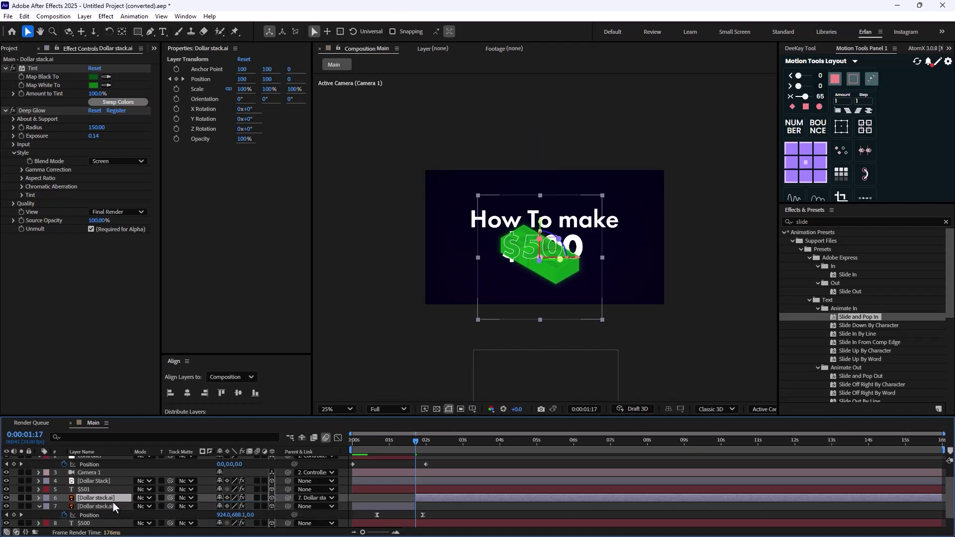
Animate layer 6's Y position from 100 at 1:17 to 329 at 2:13.
{"action": "key", "text": "p"}
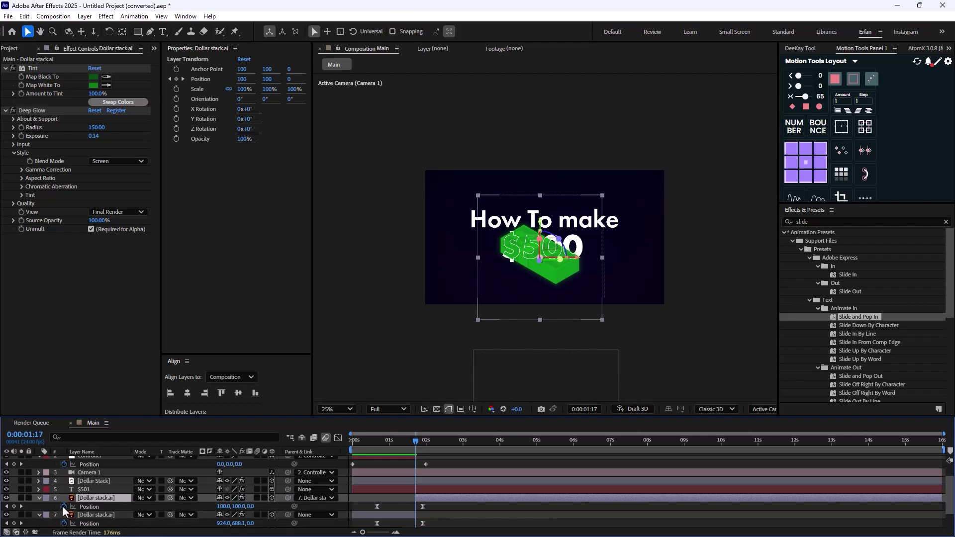
{"action": "scroll", "coordinate": [493, 507], "scroll_direction": "up", "scroll_amount": 2}
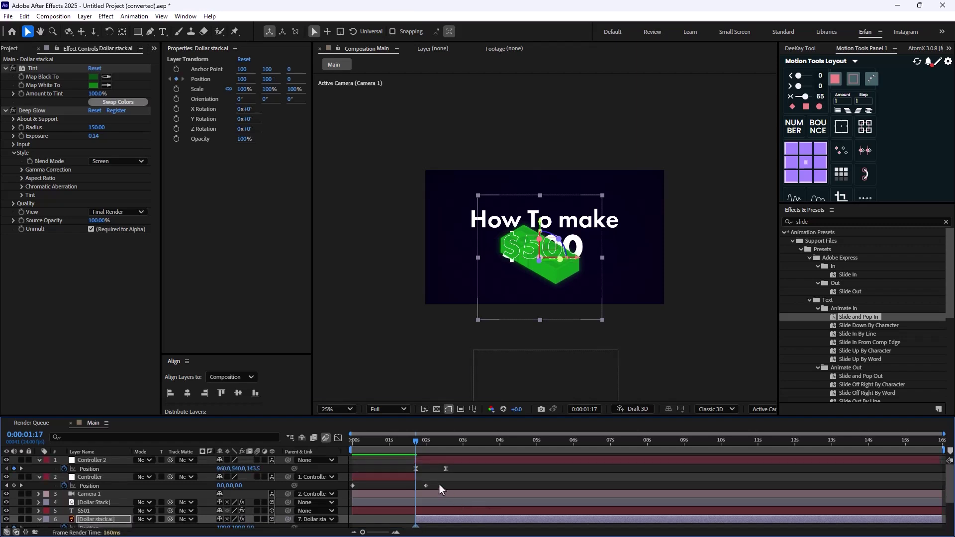
{"action": "key", "text": "space"}
{"action": "key", "text": "space"}
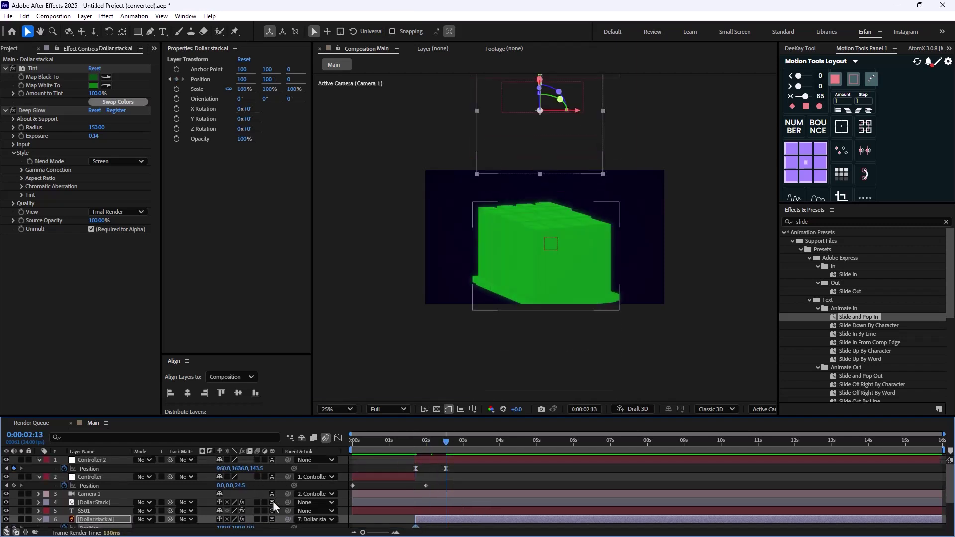
{"action": "scroll", "coordinate": [273, 502], "scroll_direction": "down", "scroll_amount": 3}
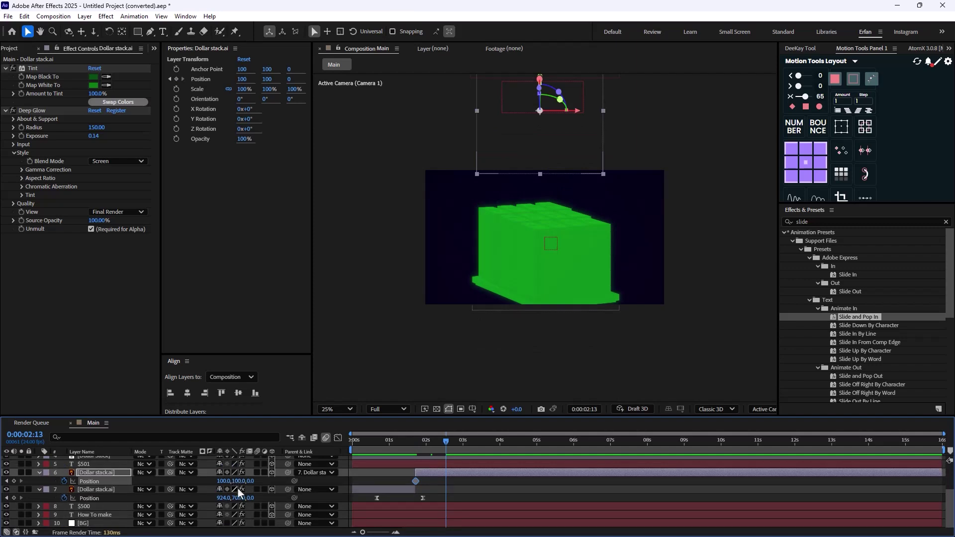
{"action": "left_click_drag", "start_coordinate": [244, 481], "coordinate": [367, 498]}
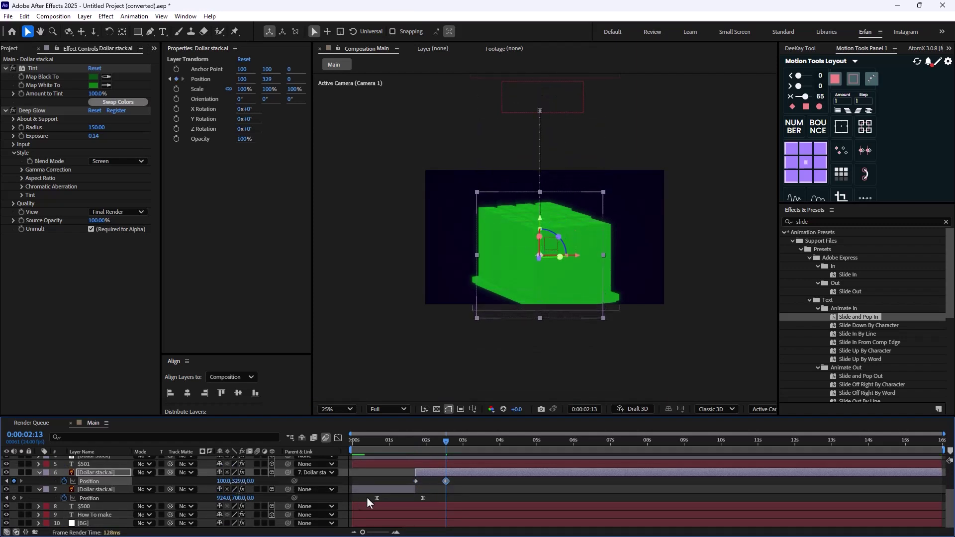
{"action": "key", "text": "j"}
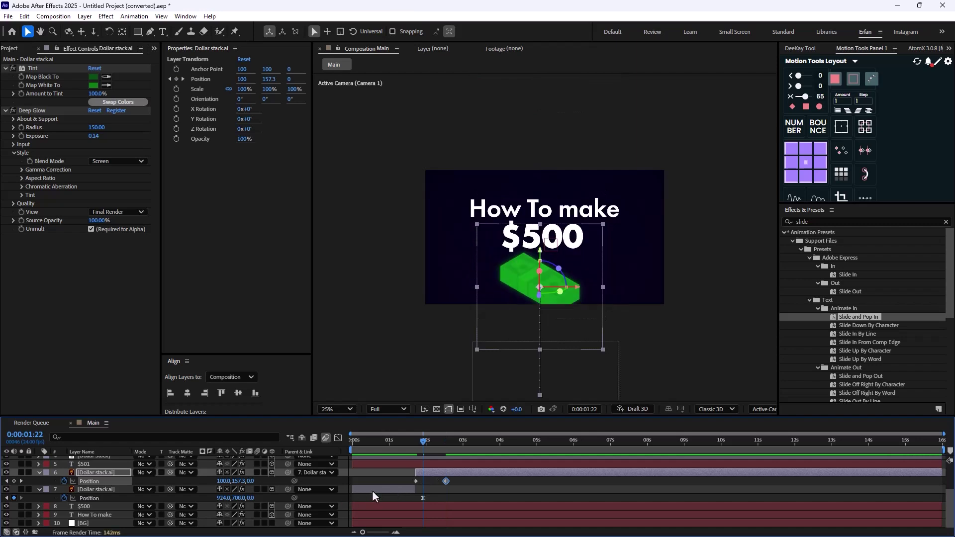
{"action": "key", "text": "j"}
{"action": "key", "text": "shift+s"}
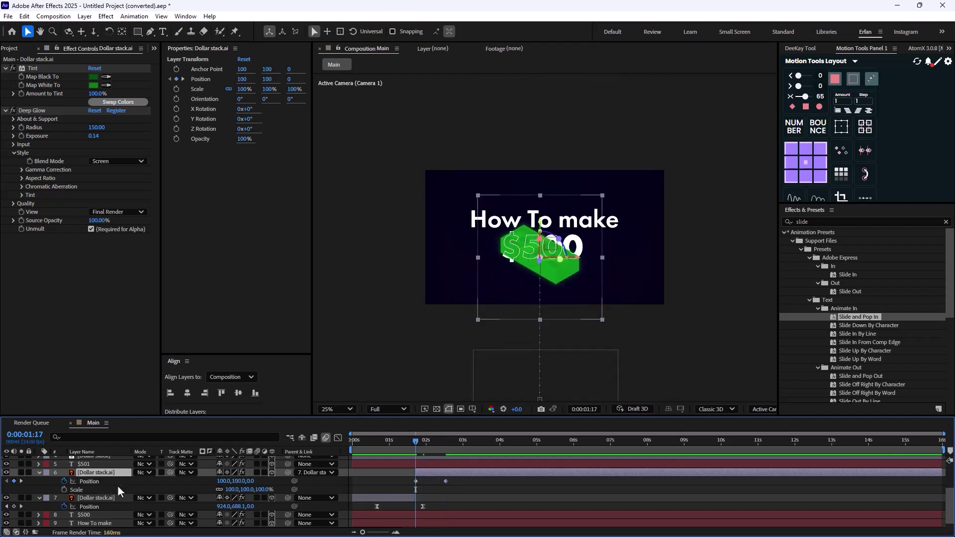
Keyframe layer 6's scale from 100% at 1:17 to 0% at 2:13, with Easy Ease.
{"action": "left_click", "coordinate": [63, 489]}
{"action": "left_click_drag", "start_coordinate": [422, 442], "coordinate": [445, 461]}
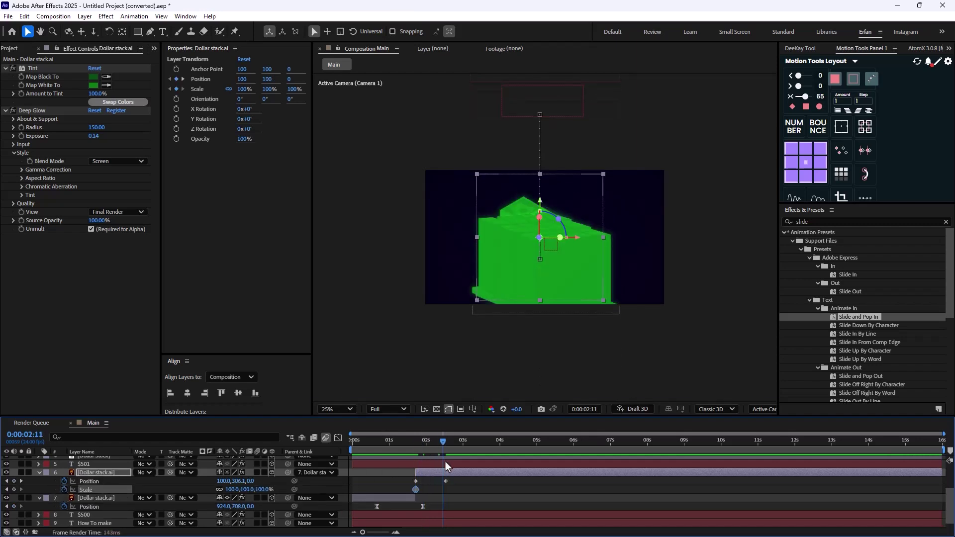
{"action": "key", "text": "k"}
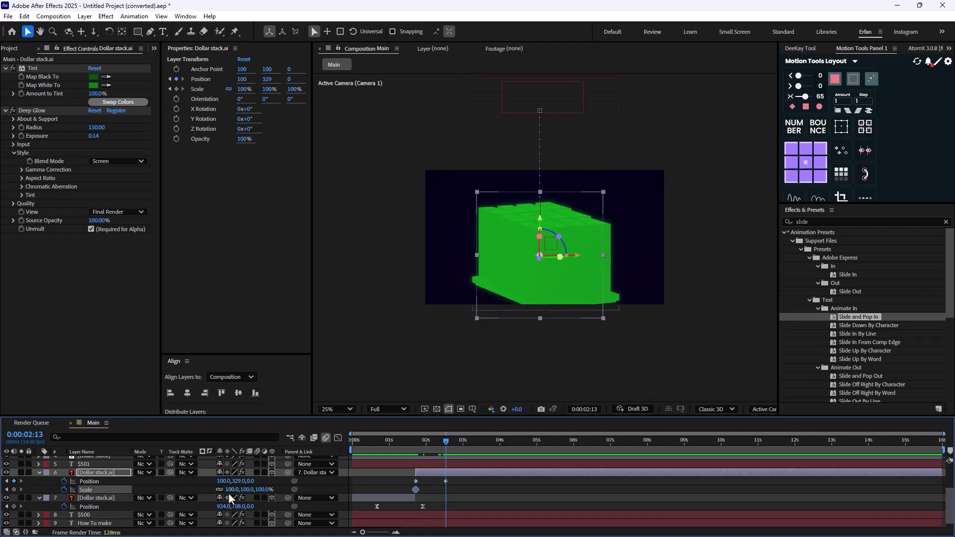
{"action": "type", "text": "0"}
{"action": "key", "text": "Return"}
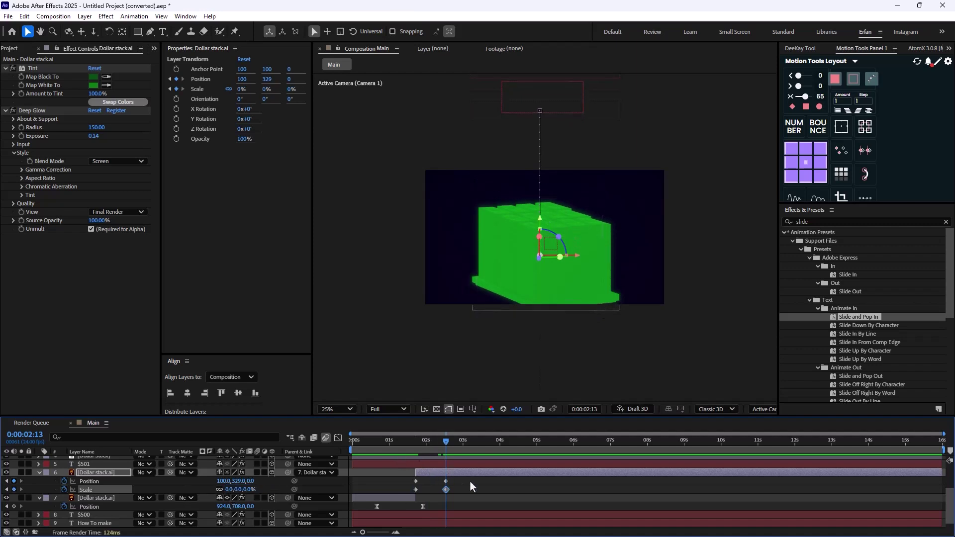
{"action": "left_click_drag", "start_coordinate": [470, 481], "coordinate": [390, 489]}
{"action": "left_click", "coordinate": [799, 107]}
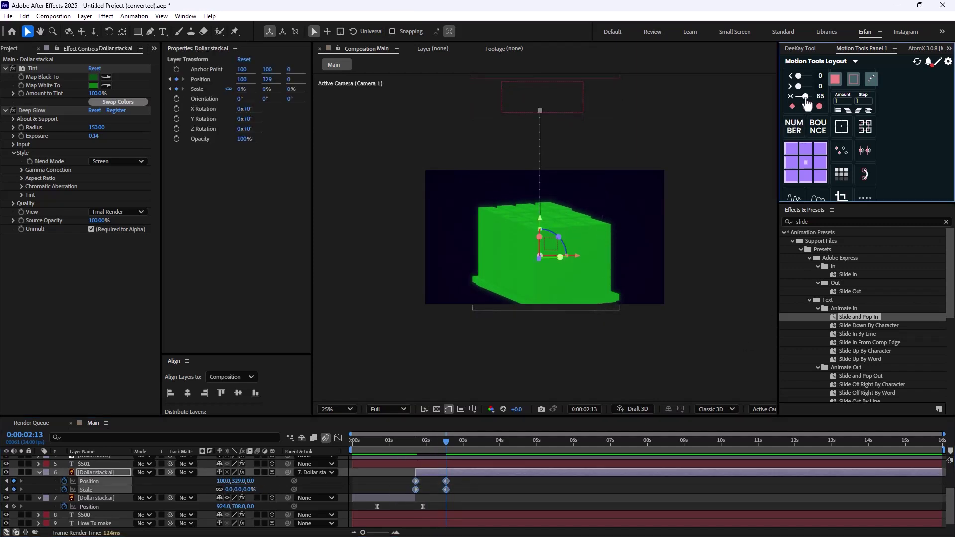
Preview the shrinking dollar stack animation from near the start.
{"action": "left_click_drag", "start_coordinate": [446, 442], "coordinate": [342, 462]}
{"action": "key", "text": "space"}
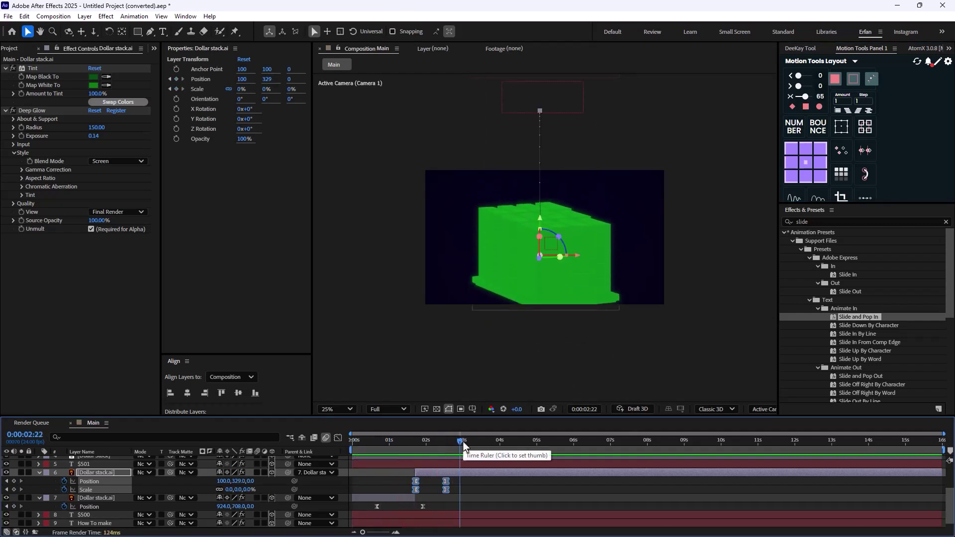
{"action": "left_click", "coordinate": [366, 450]}
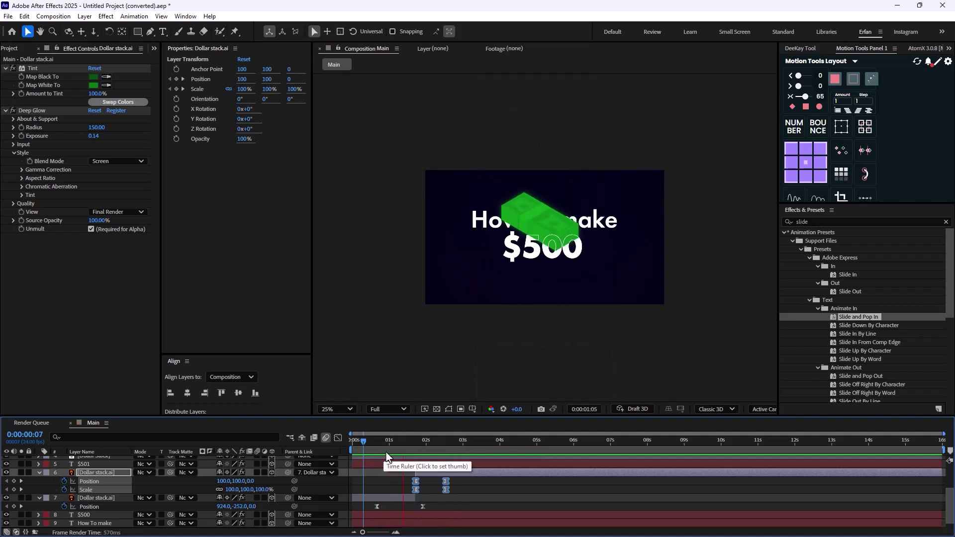
{"action": "key", "text": "space"}
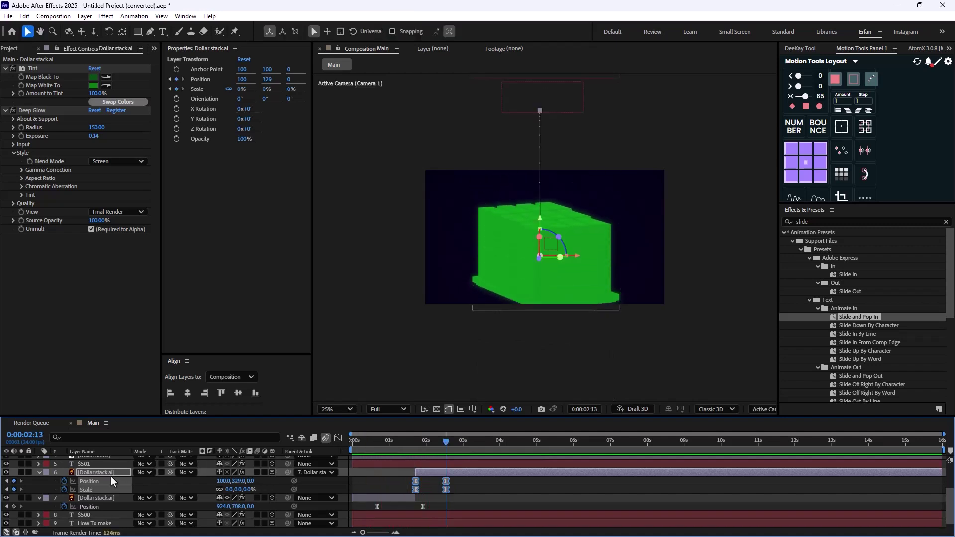
{"action": "left_click", "coordinate": [40, 473]}
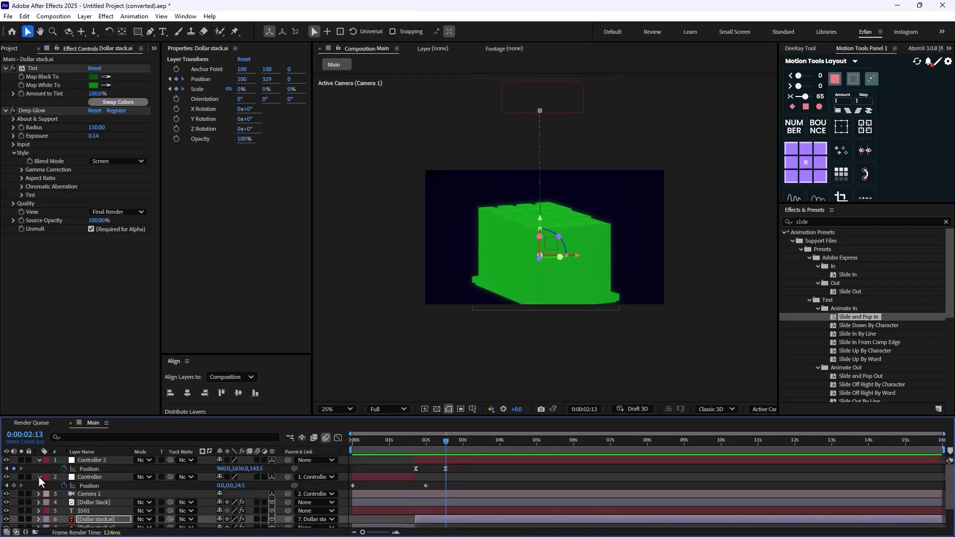
Enable motion blur on layers 4–9, from Camera 1 to Dollar Stack, and preview with blur.
{"action": "left_click", "coordinate": [39, 489]}
{"action": "scroll", "coordinate": [65, 477], "scroll_direction": "up", "scroll_amount": 1}
{"action": "left_click", "coordinate": [80, 477]}
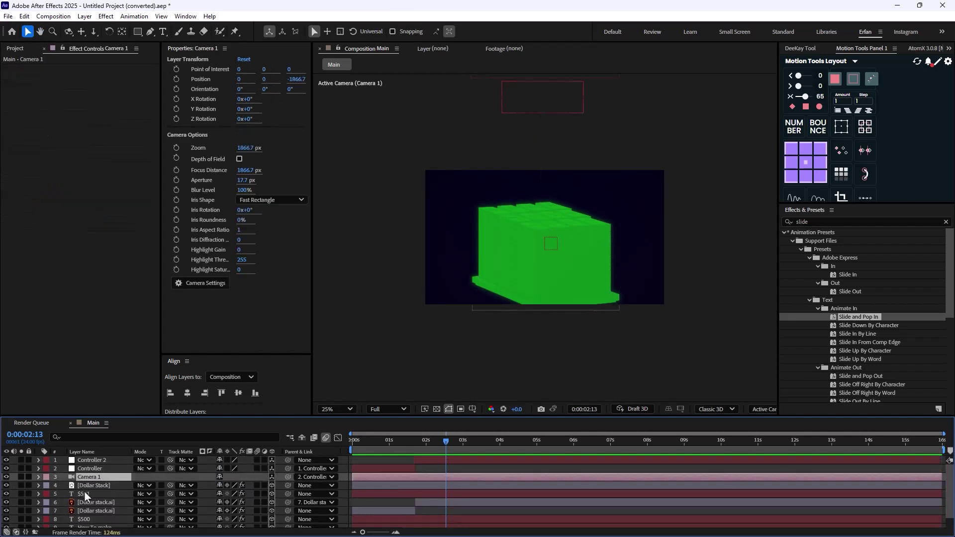
{"action": "left_click", "coordinate": [86, 486]}
{"action": "scroll", "coordinate": [114, 514], "scroll_direction": "down", "scroll_amount": 1}
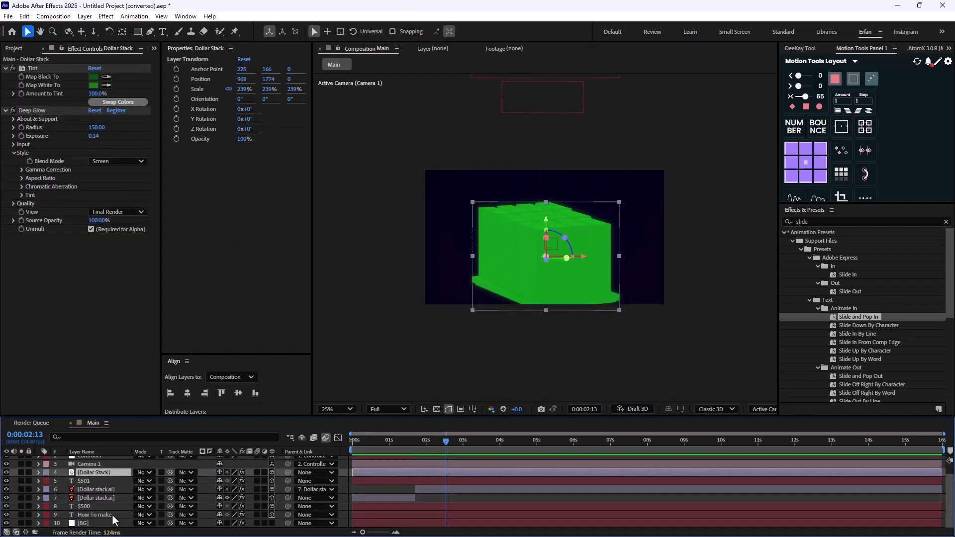
{"action": "left_click", "coordinate": [256, 514]}
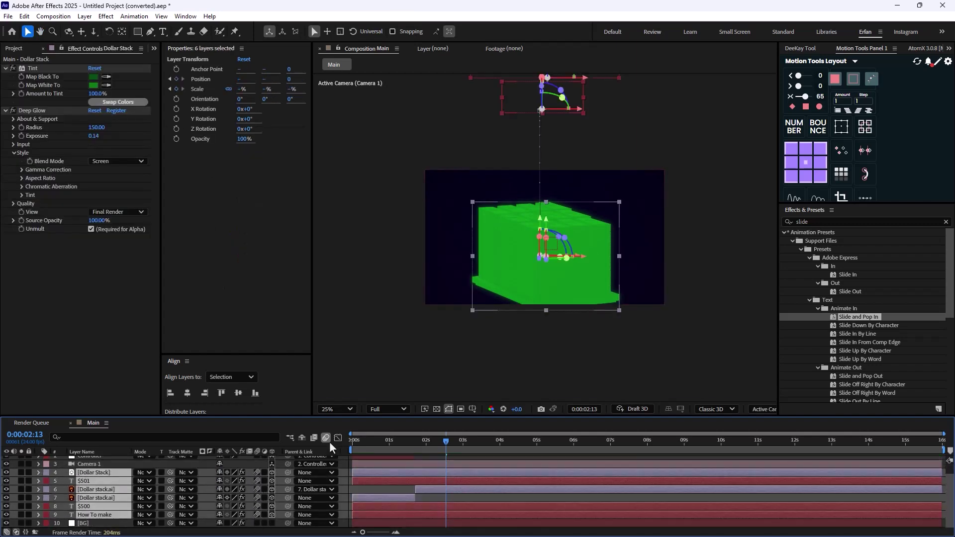
{"action": "key", "text": "Page_Up"}
{"action": "key", "text": "Page_Up"}
{"action": "key", "text": "Page_Up"}
{"action": "key", "text": "space"}
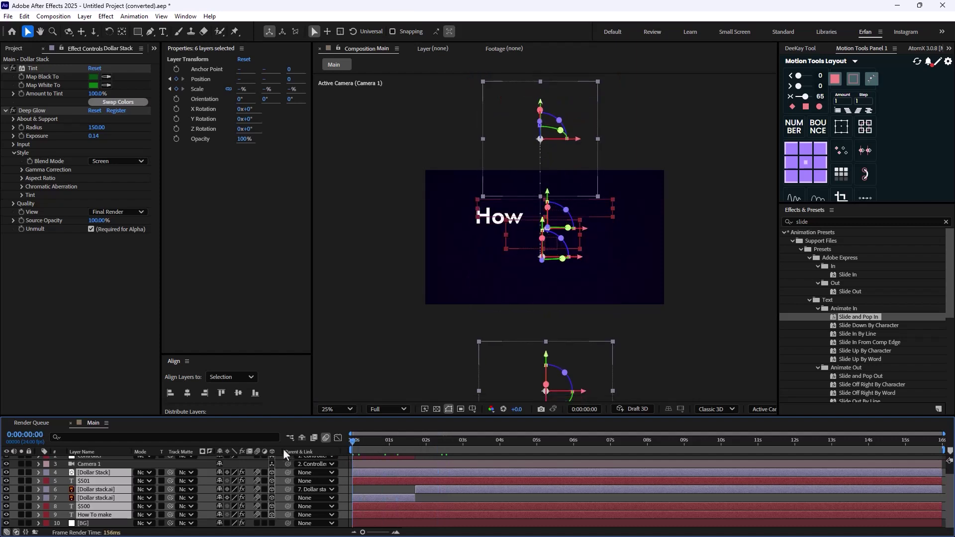